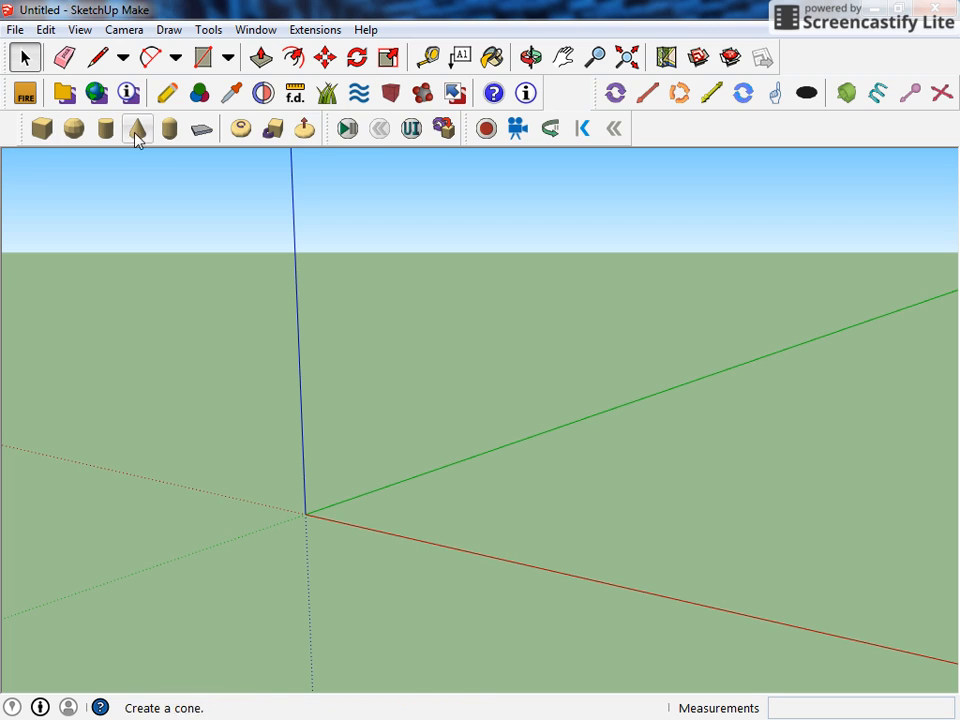
Add the default physics floor slab centred on the model origin.
left_click(201, 134)
middle_click_drag(550, 504, 555, 426)
scroll(590, 440, "down", 5)
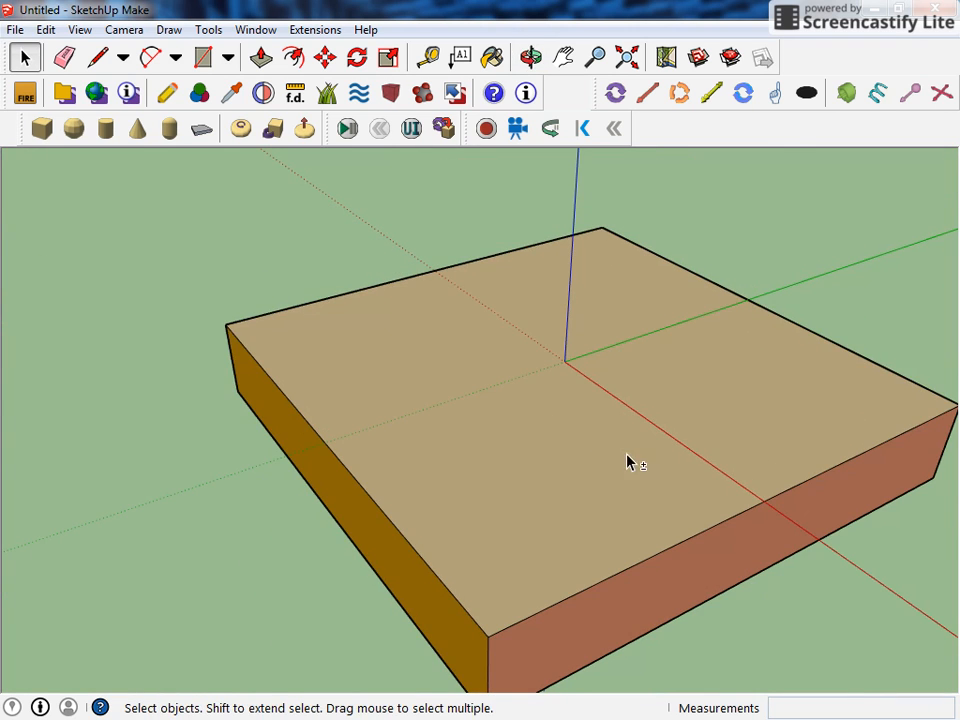
middle_click_drag(630, 462, 388, 405)
middle_click_drag(590, 525, 789, 491)
middle_click_drag(371, 459, 658, 476, "shift")
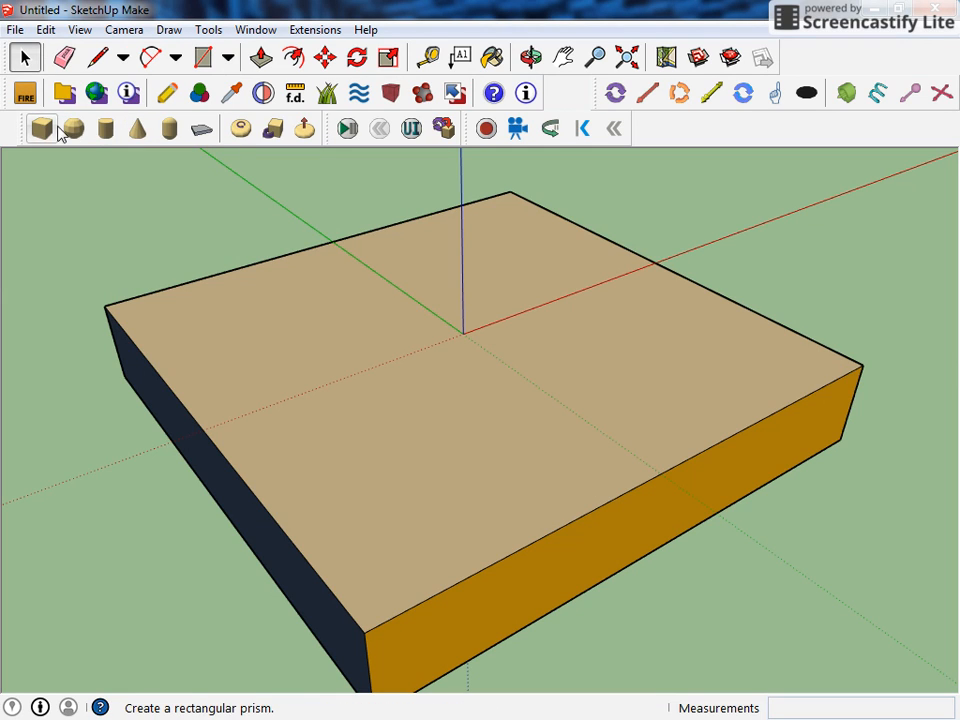
Create a solid box freehand on top of the floor slab near the origin.
left_click(229, 59)
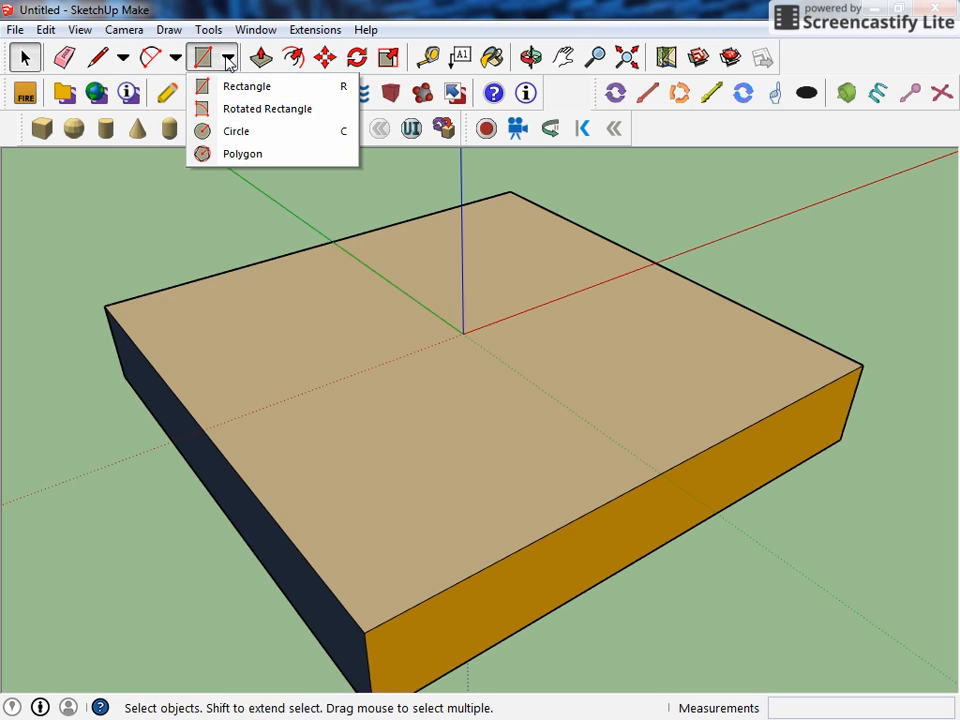
left_click(229, 63)
left_click(41, 130)
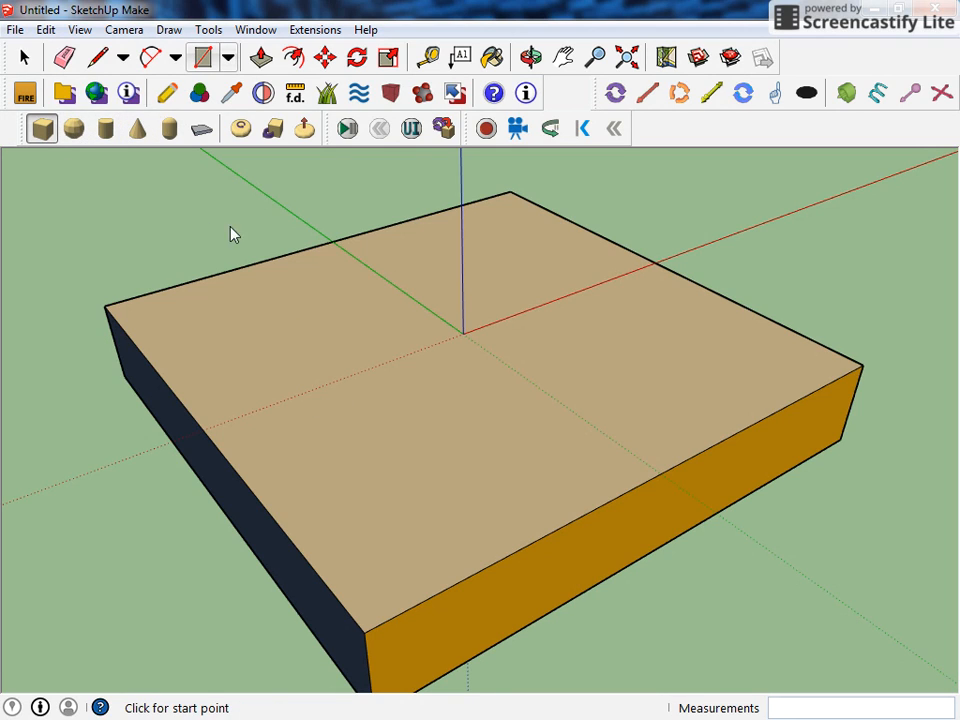
left_click(334, 416)
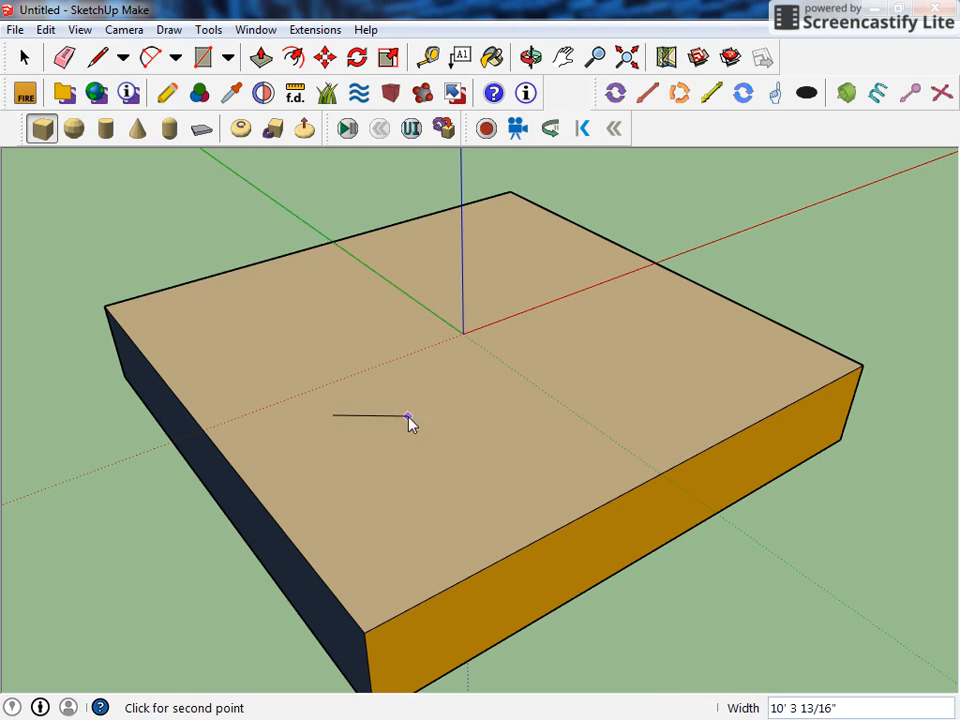
left_click(426, 381)
left_click(465, 416)
left_click(394, 369)
Create a second, narrower box standing on the first box's top face and overhanging one side.
middle_click_drag(489, 486, 208, 459)
middle_click_drag(454, 396, 476, 326)
scroll(476, 326, "up", 5)
middle_click_drag(437, 433, 380, 483)
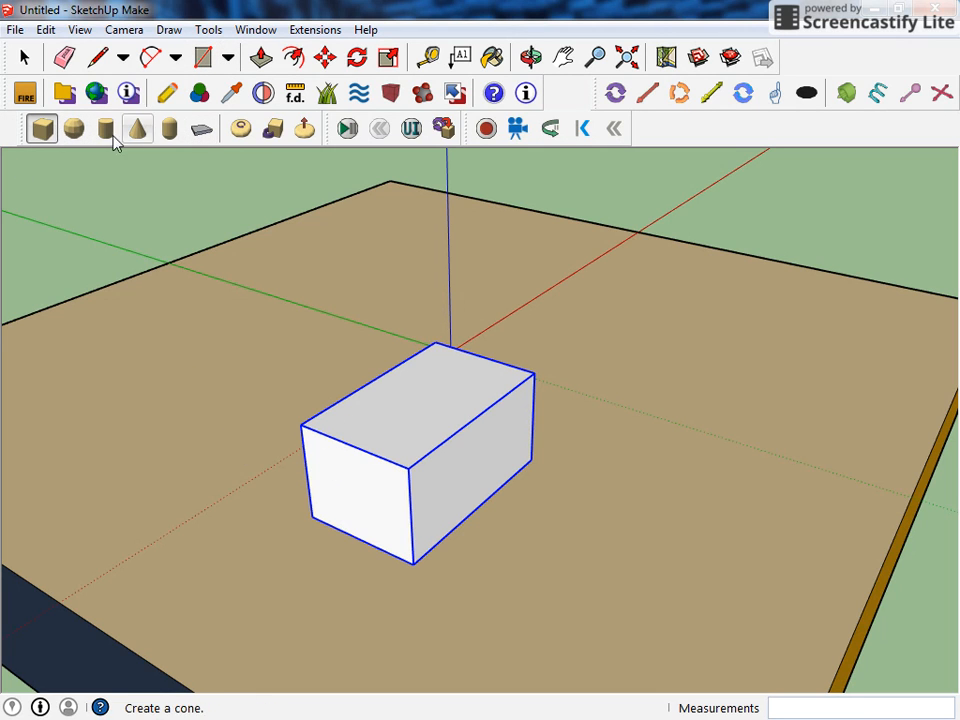
middle_click_drag(289, 418, 513, 503)
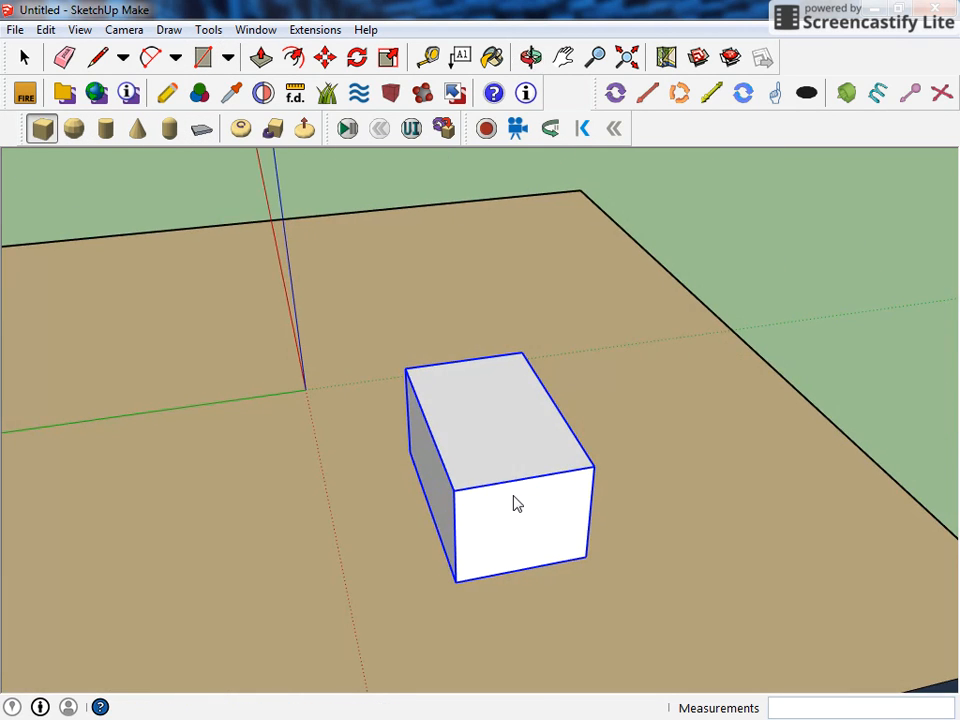
left_click(466, 399)
left_click(486, 441)
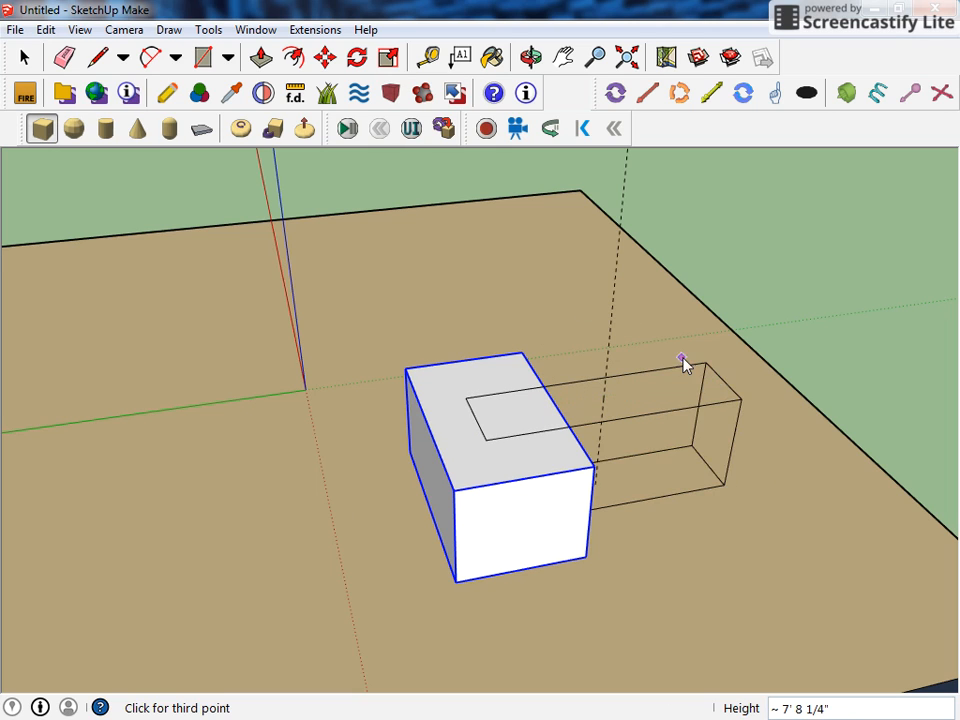
left_click(619, 266)
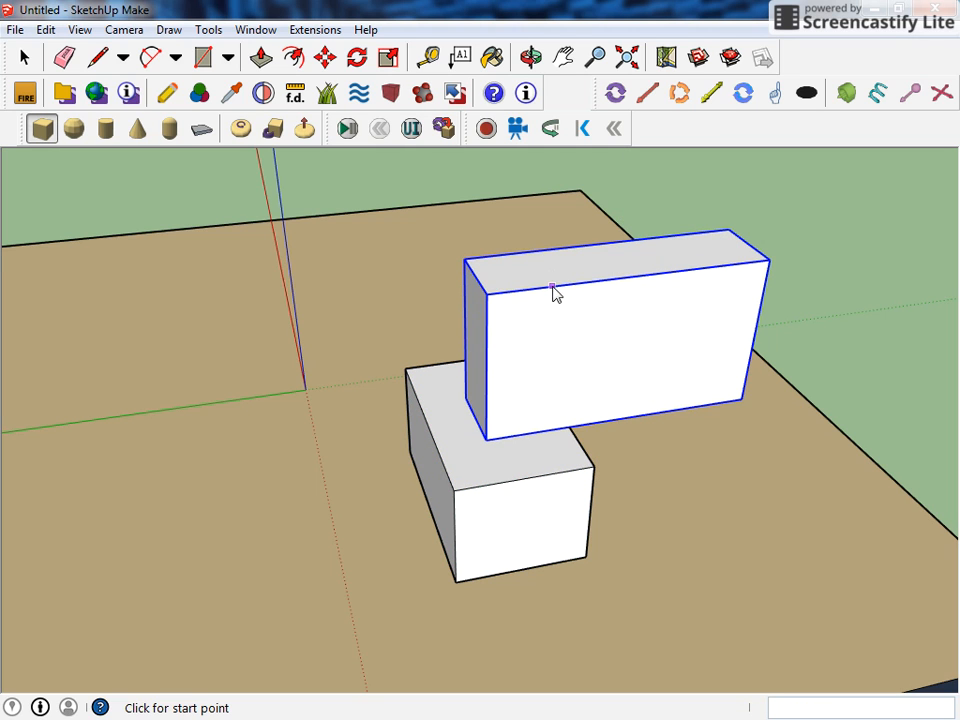
Create a cone in the middle of the upper box's top face.
middle_click_drag(611, 349, 116, 214)
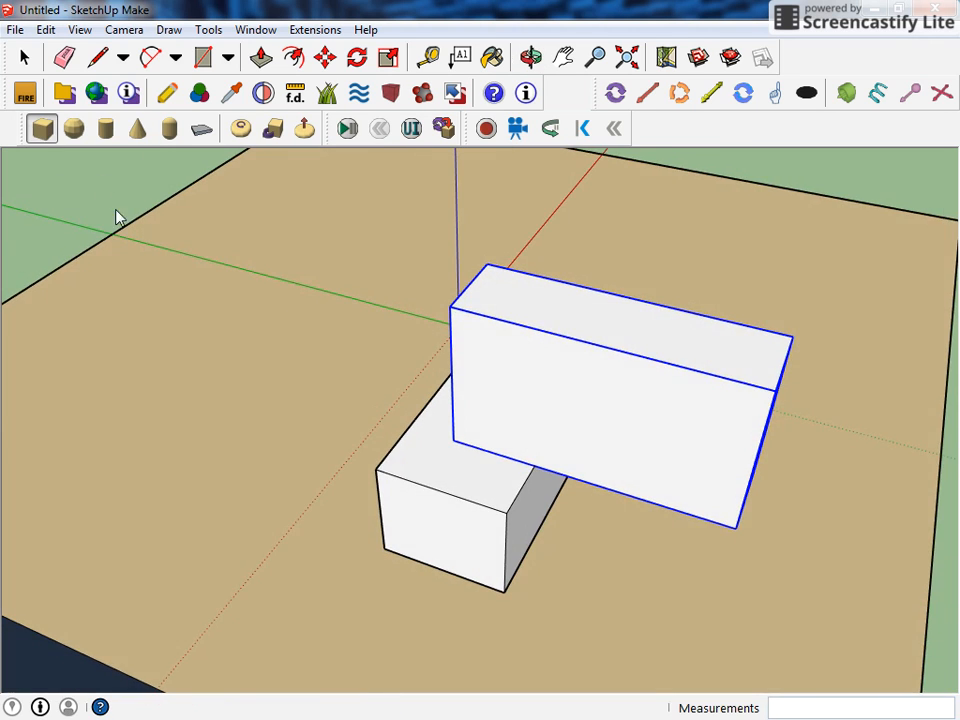
left_click(137, 135)
left_click(610, 330)
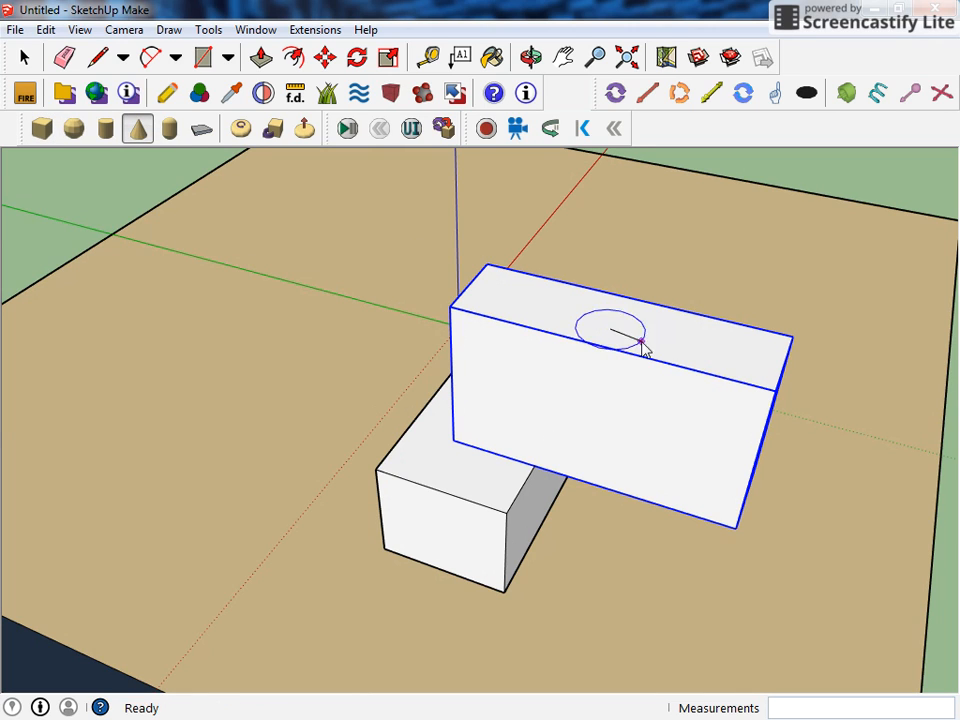
left_click(692, 366)
left_click(620, 245)
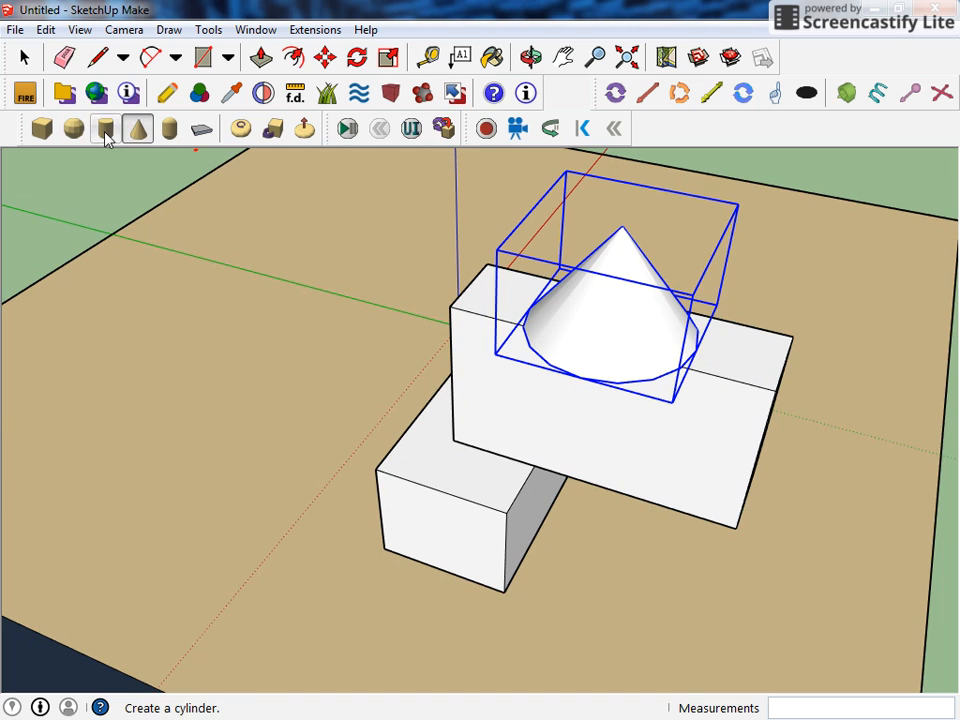
Create a thin, tall cylinder on the upper box's top face, beside the cone at the supported end.
middle_click_drag(549, 401, 634, 489)
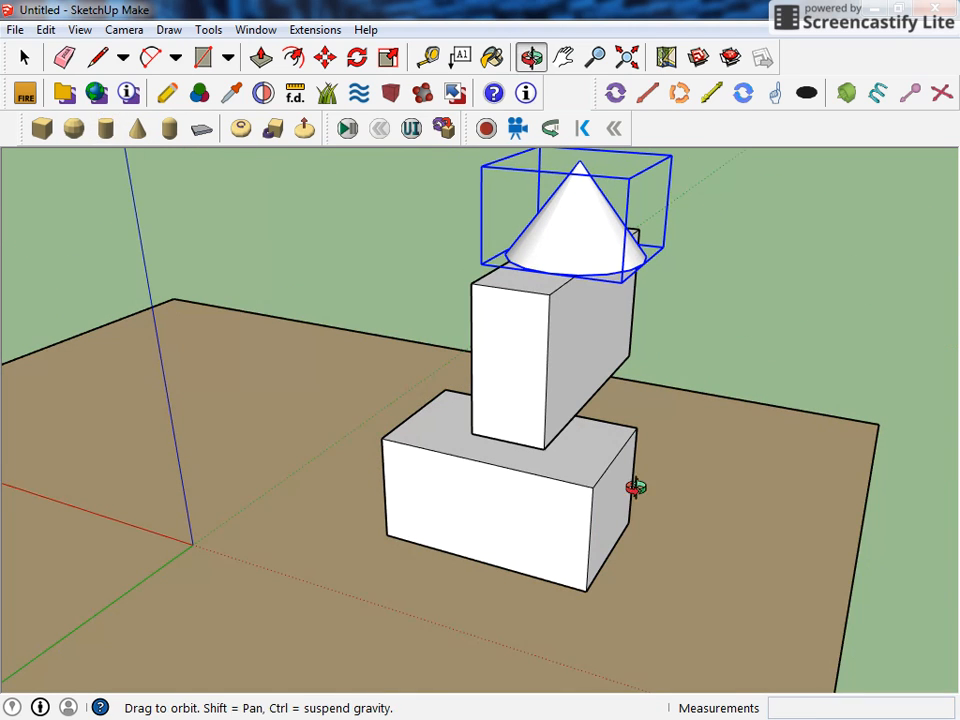
left_click(524, 281)
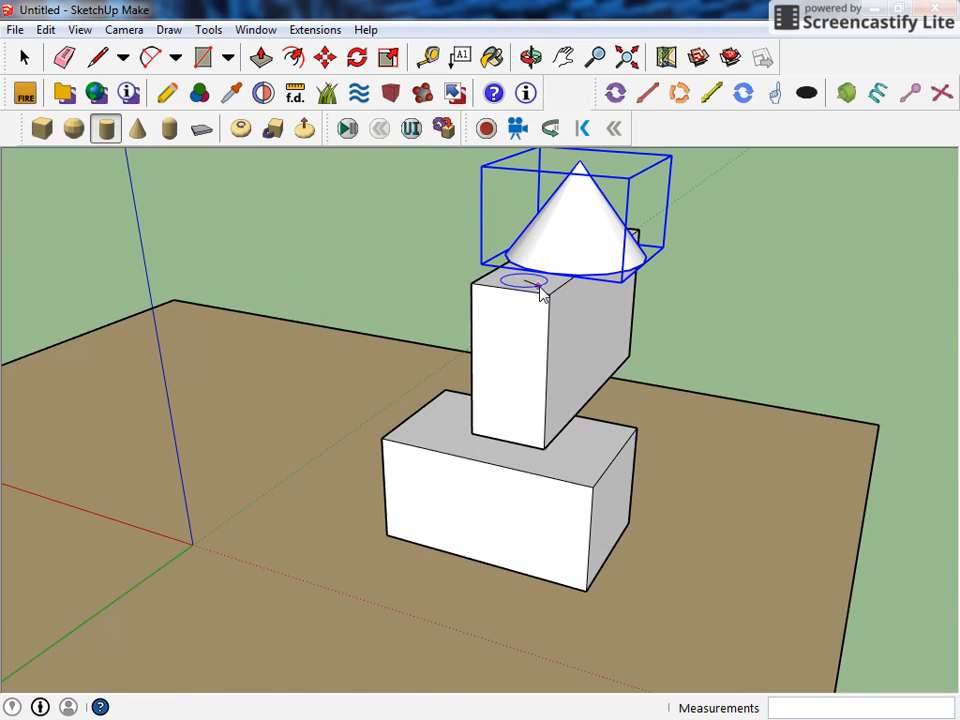
left_click(538, 287)
middle_click_drag(539, 182, 475, 492)
left_click(467, 165)
Create another thin cylinder, taller than the first, on the overhanging end of the upper box.
middle_click_drag(510, 403, 471, 546)
scroll(497, 454, "up", 5)
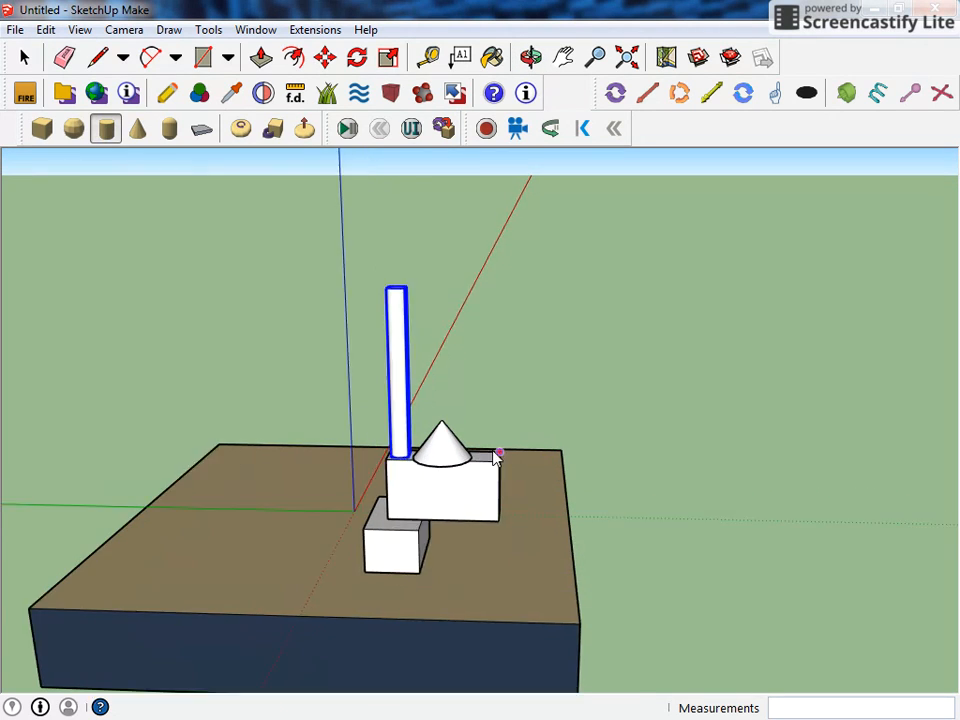
scroll(485, 460, "up", 2)
left_click(485, 460)
left_click(501, 466)
middle_click_drag(501, 178, 463, 358)
scroll(465, 300, "down", 4)
middle_click_drag(476, 185, 427, 430)
left_click(424, 199)
Run the physics simulation on the stacked shapes, and reset it to the starting arrangement.
middle_click_drag(431, 257, 536, 407)
scroll(520, 430, "down", 5)
middle_click_drag(497, 446, 422, 484)
scroll(430, 500, "up", 3)
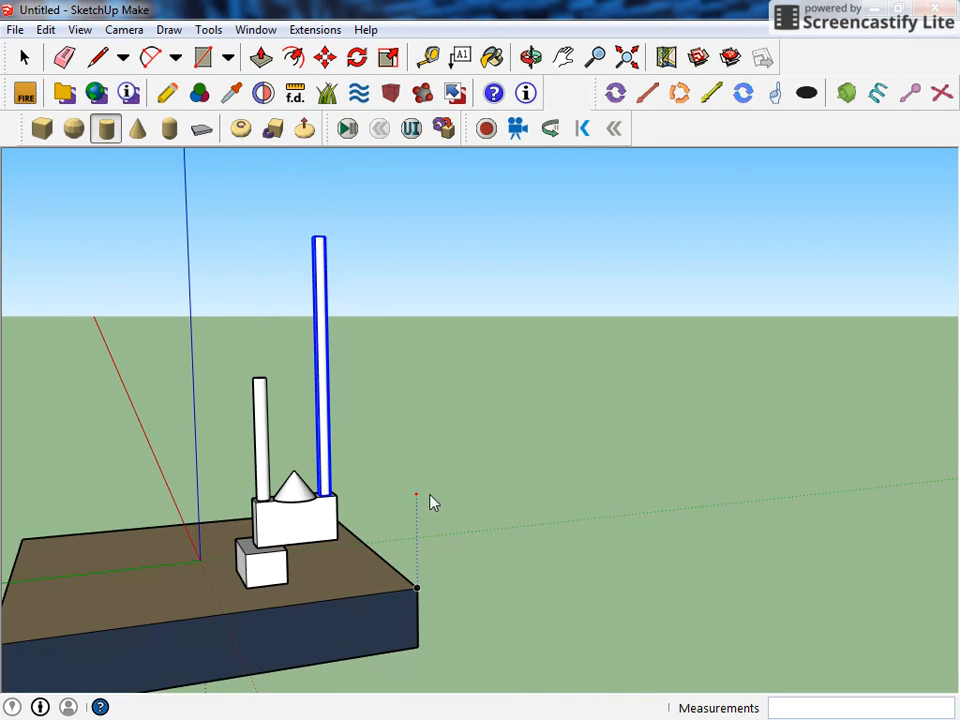
left_click(350, 133)
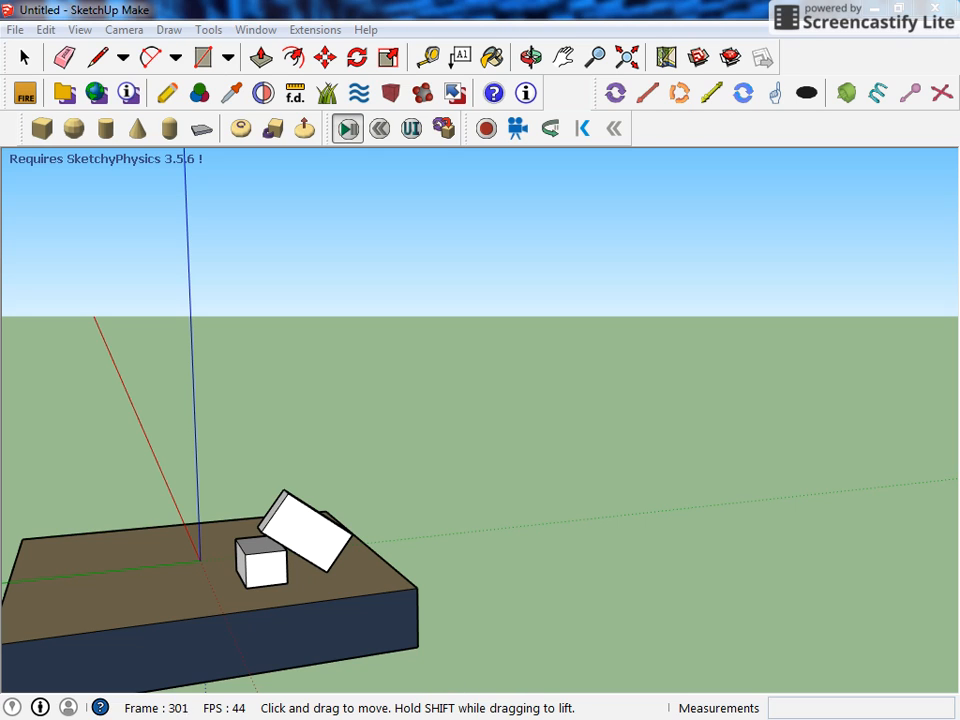
left_click_drag(317, 313, 651, 238)
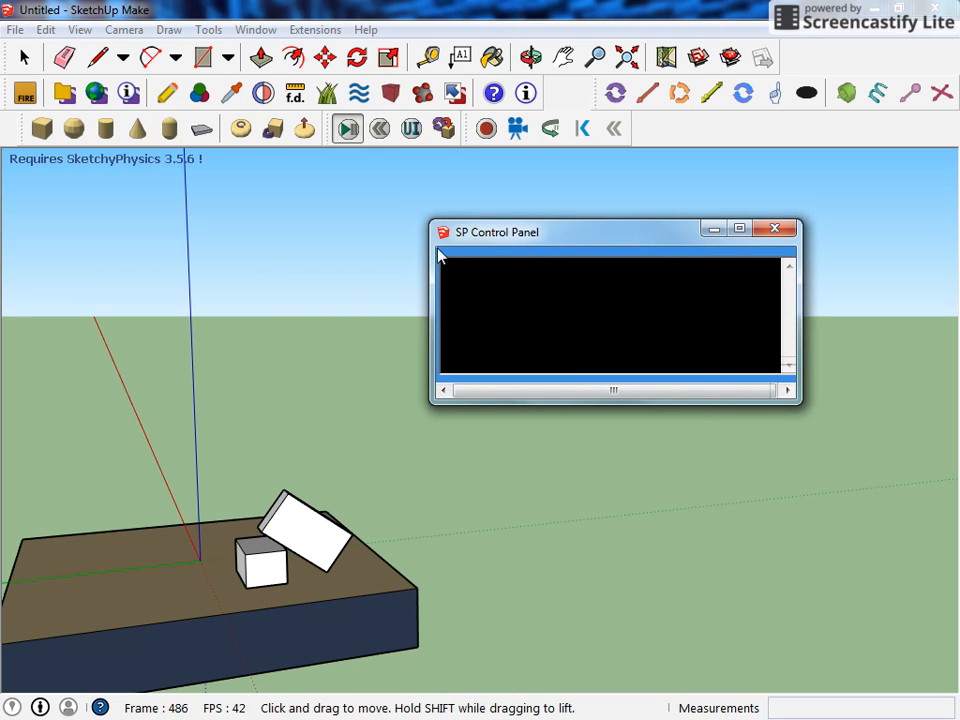
left_click_drag(621, 231, 0, 215)
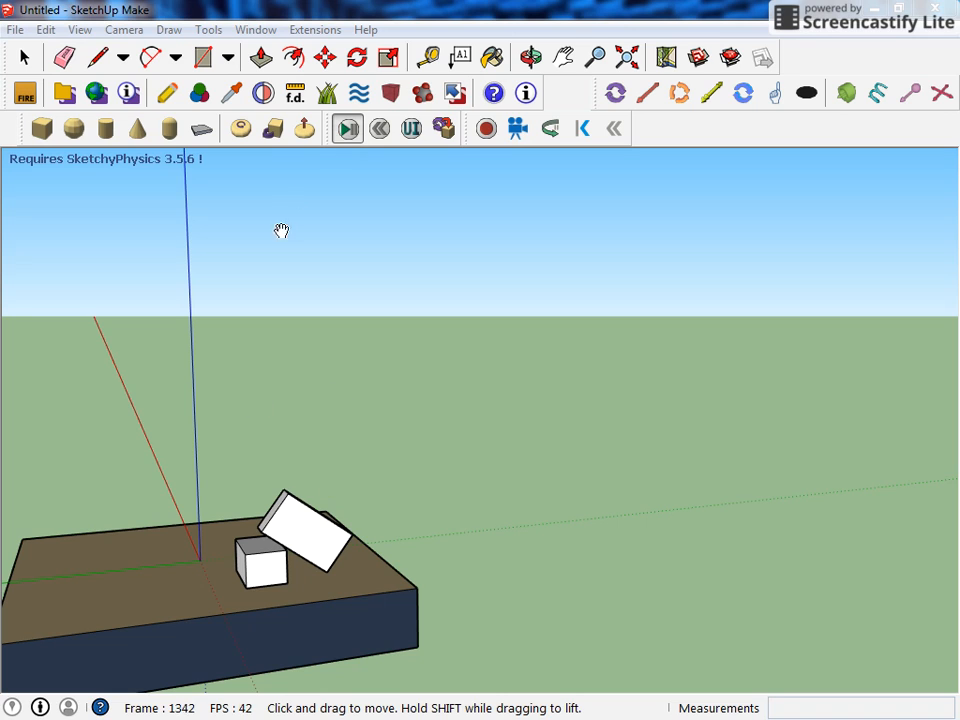
left_click(381, 130)
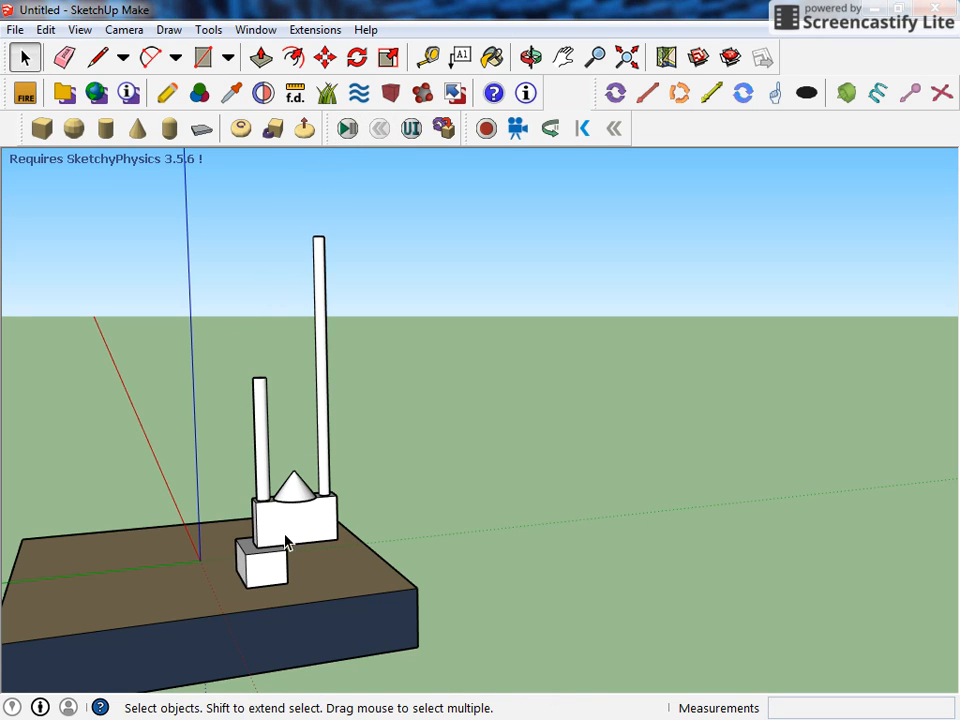
Delete the two tall cylinders standing on the upper box.
middle_click_drag(250, 543, 281, 404, "shift")
middle_click_drag(342, 510, 212, 608)
scroll(396, 330, "down", 3)
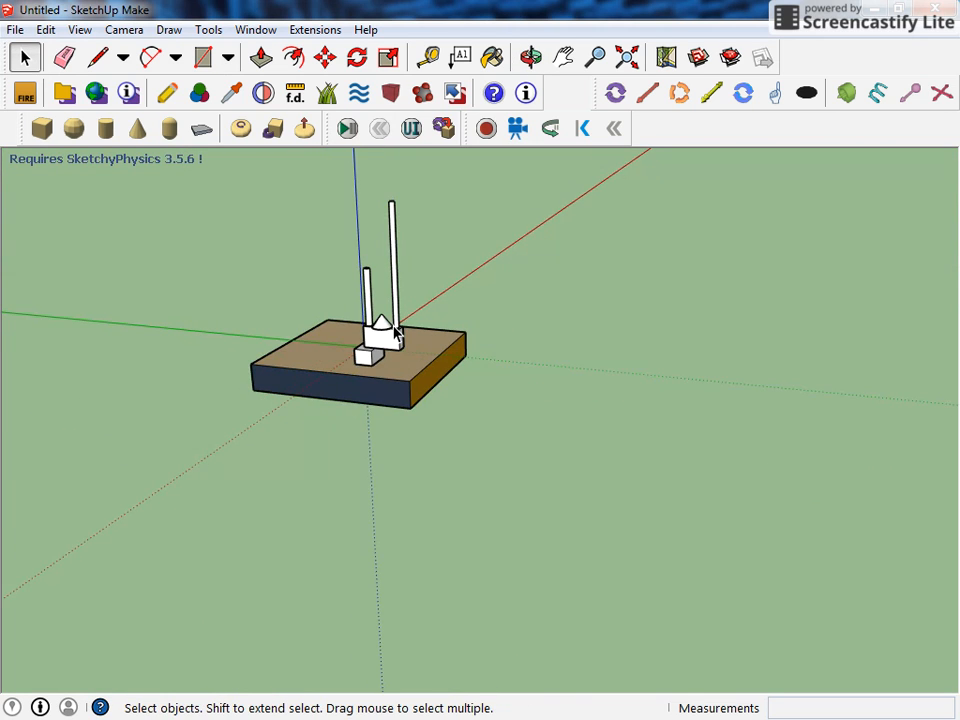
middle_click_drag(381, 362, 373, 388, "shift")
scroll(350, 460, "up", 6)
middle_click_drag(345, 534, 370, 513)
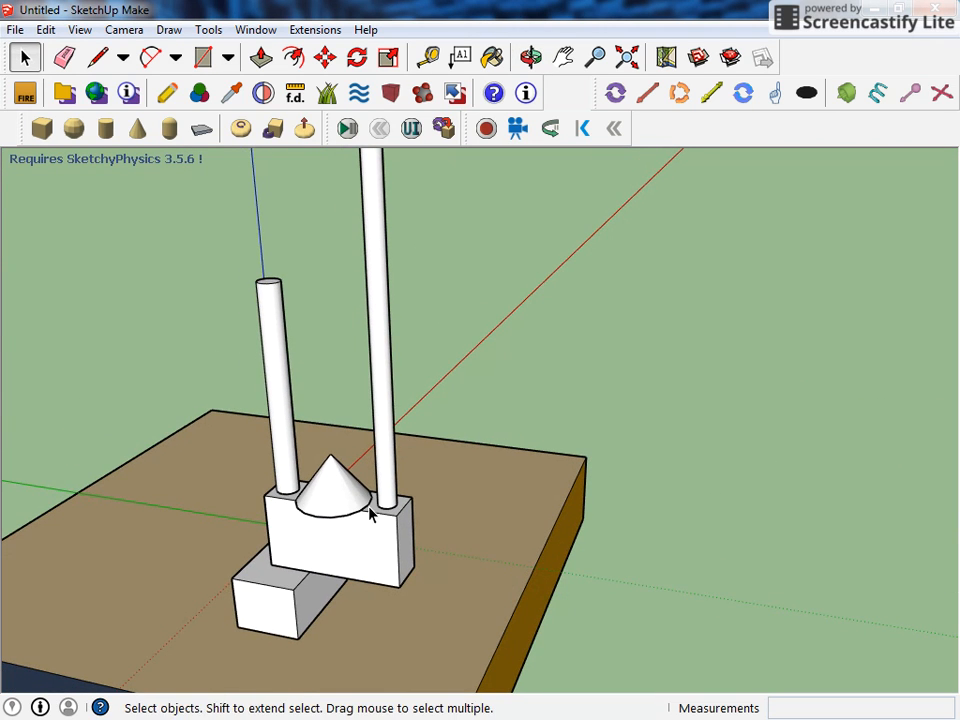
left_click(383, 311)
key("Delete")
left_click(286, 388)
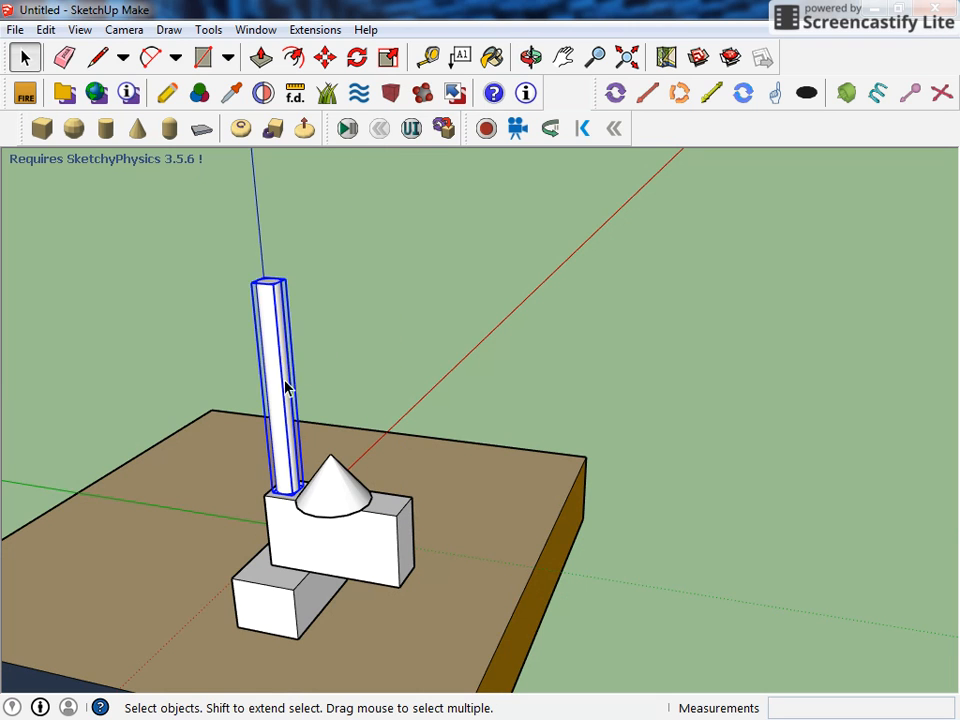
key("Delete")
Delete the cone and the upper box from the stack.
left_click(330, 495)
key("Delete")
left_click(386, 525)
key("Delete")
Create a thin upright box on the floor slab, running alongside the remaining box with a small gap.
middle_click_drag(313, 615, 354, 450)
scroll(330, 400, "up", 3)
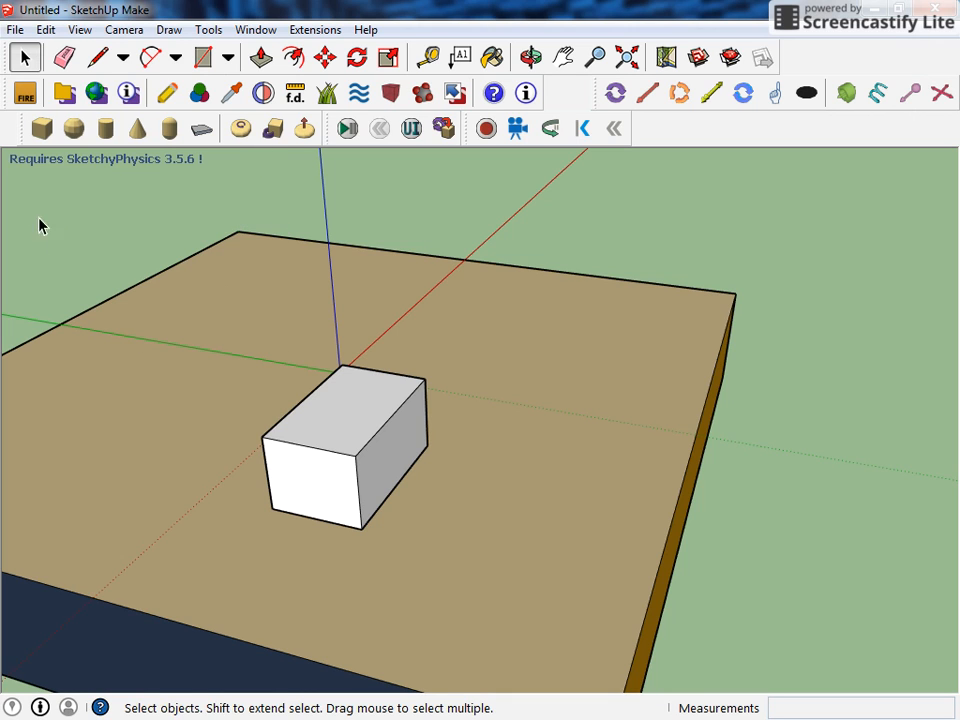
middle_click_drag(258, 422, 422, 534)
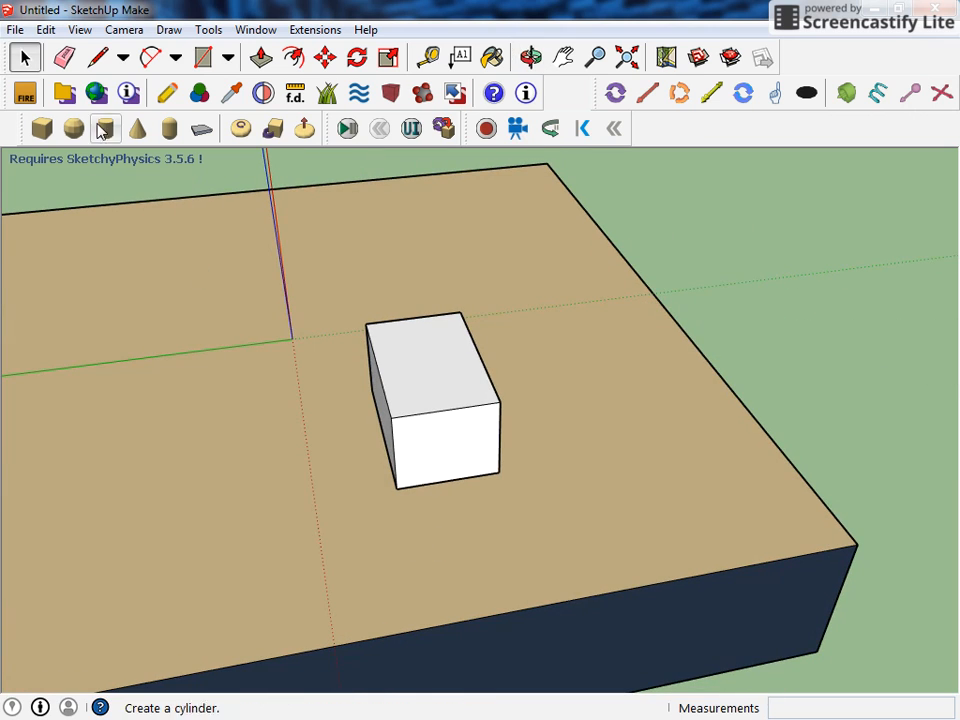
left_click(42, 128)
mouse_move(285, 536)
middle_mouse_down()
mouse_move(482, 467)
mouse_move(438, 404)
middle_mouse_up()
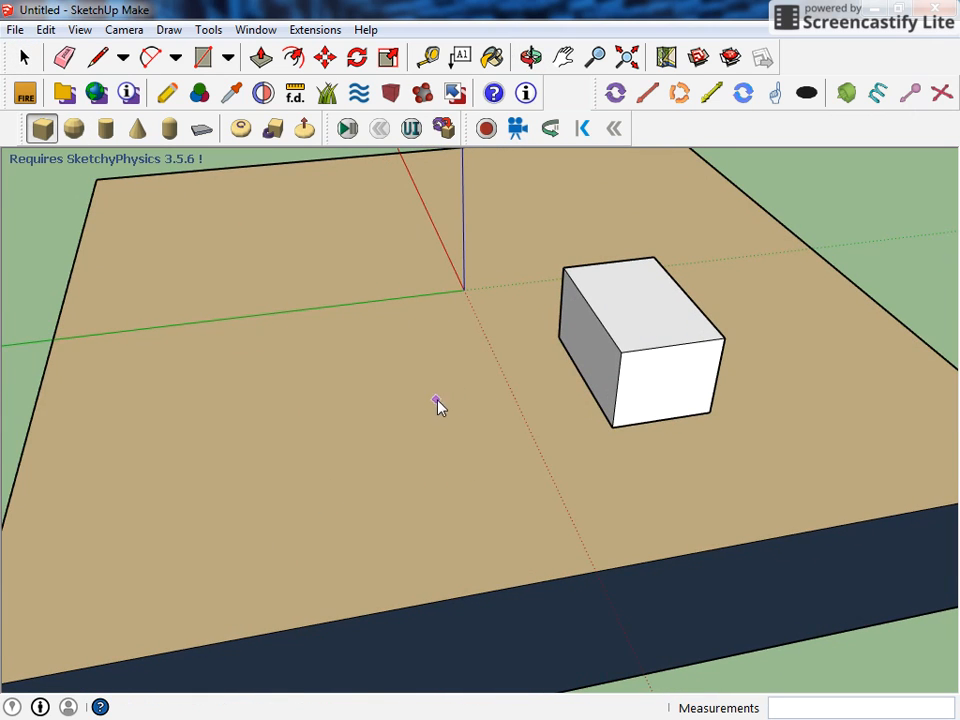
left_click(621, 481)
left_click(600, 485)
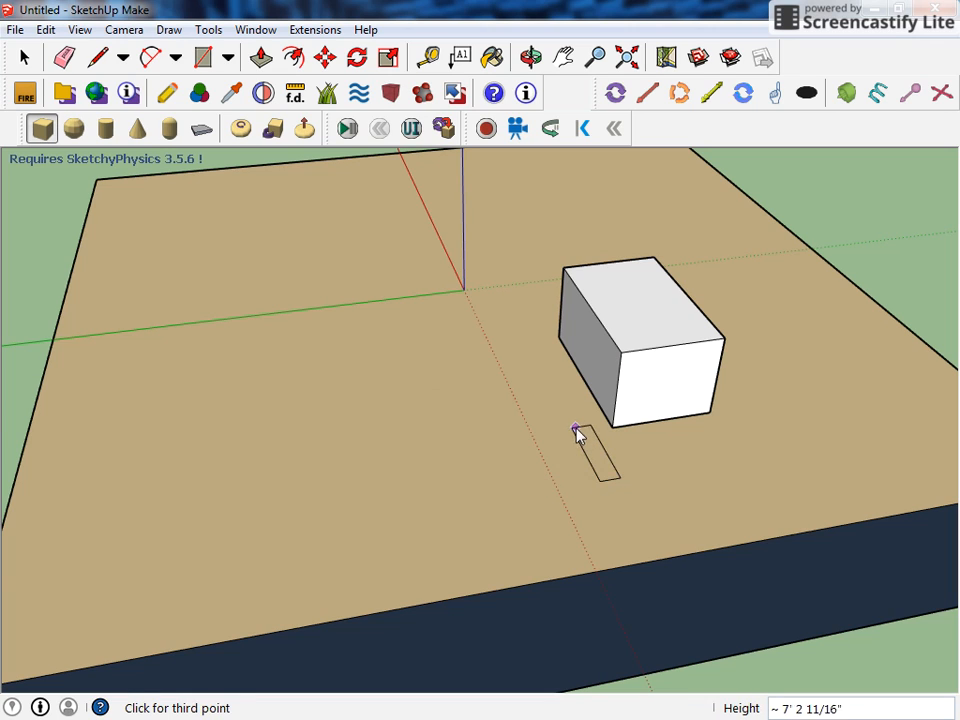
left_click(583, 358)
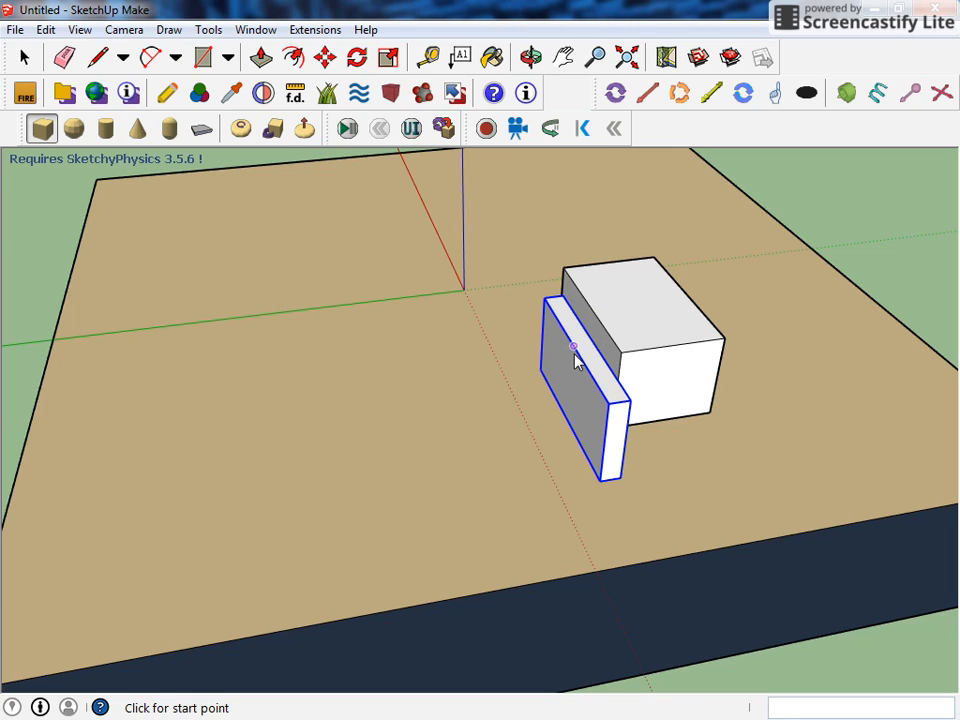
Place a small vertical motor joint on the thin box's top face, near its front end.
left_click(745, 94)
middle_click_drag(596, 449, 538, 517)
scroll(571, 473, "up", 4)
scroll(614, 446, "up", 2)
scroll(625, 397, "down", 4)
scroll(627, 403, "down", 2)
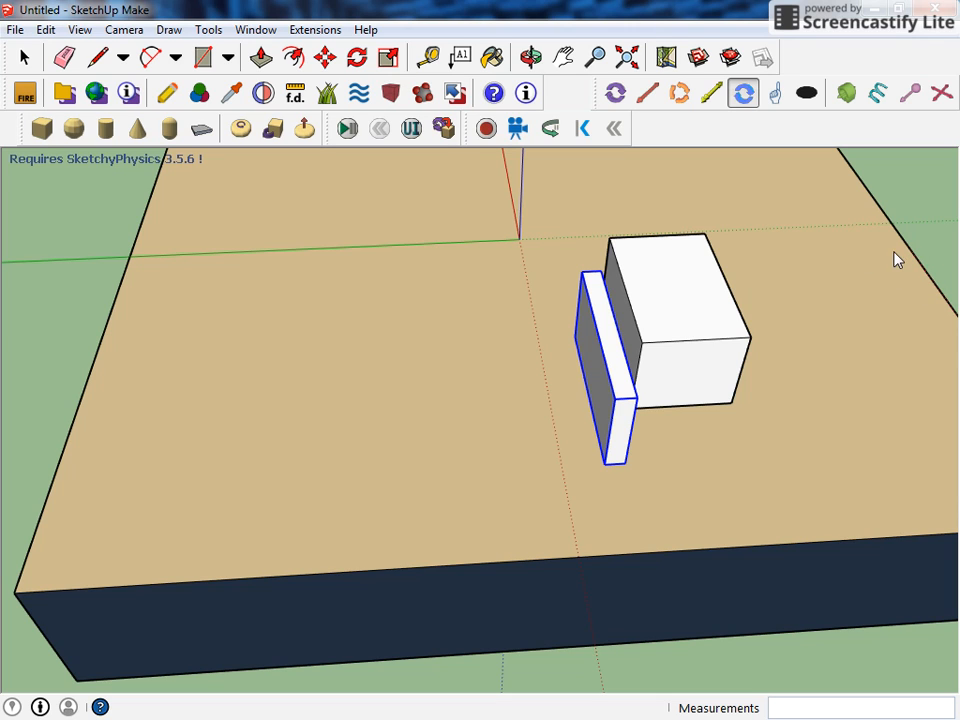
scroll(595, 428, "up", 2)
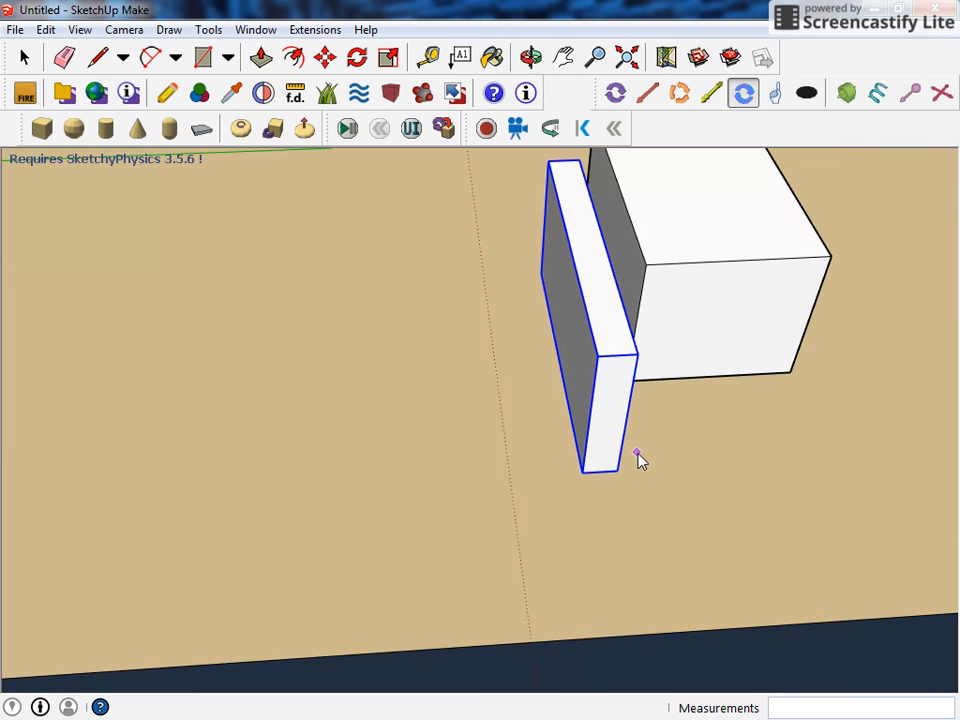
left_click(618, 345)
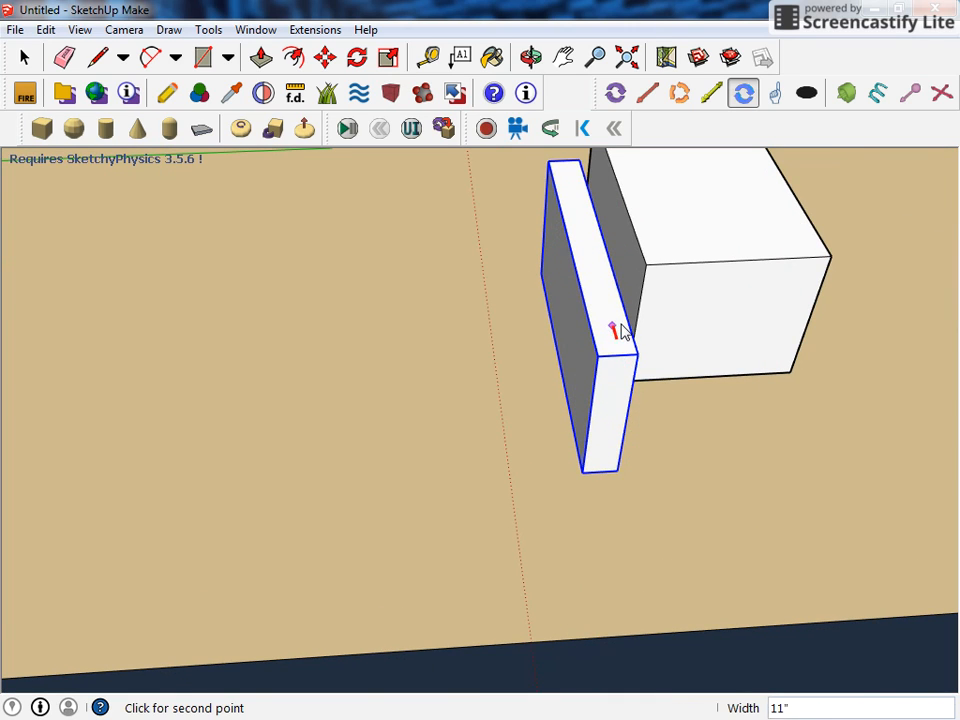
left_click(645, 193)
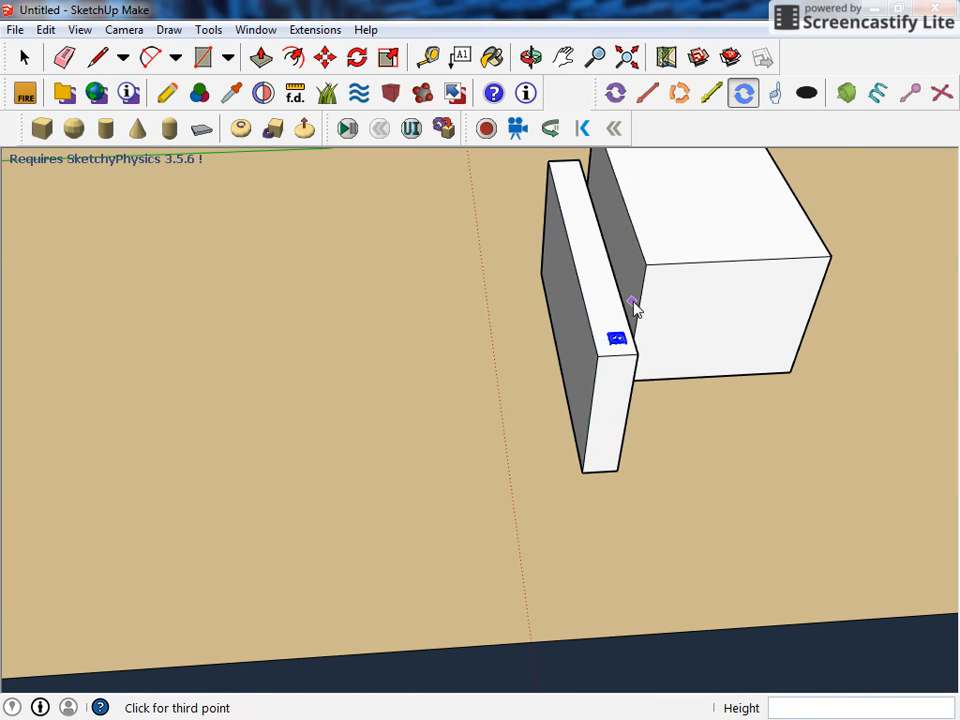
Run the physics simulation with the motor joint on the thin box, and reset it.
scroll(607, 374, "up", 4)
middle_click_drag(626, 297, 480, 489)
scroll(471, 482, "up", 4)
mouse_move(403, 517)
middle_mouse_down()
mouse_move(426, 324)
mouse_move(379, 523)
mouse_move(399, 399)
mouse_move(430, 368)
mouse_move(433, 523)
mouse_move(407, 538)
middle_mouse_up()
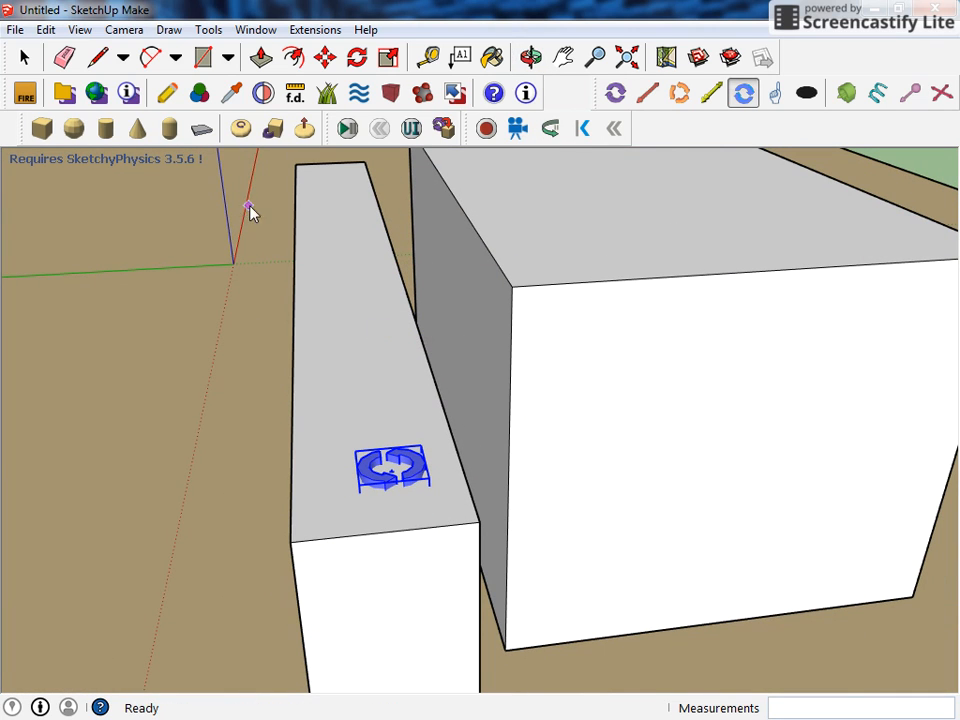
left_click(347, 128)
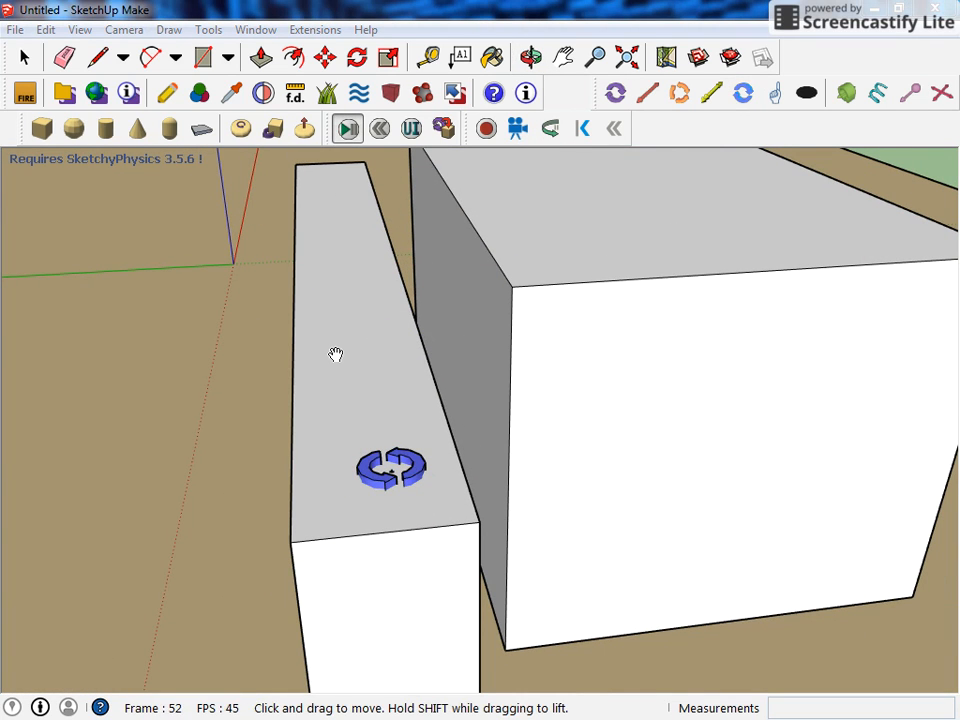
left_click(381, 131)
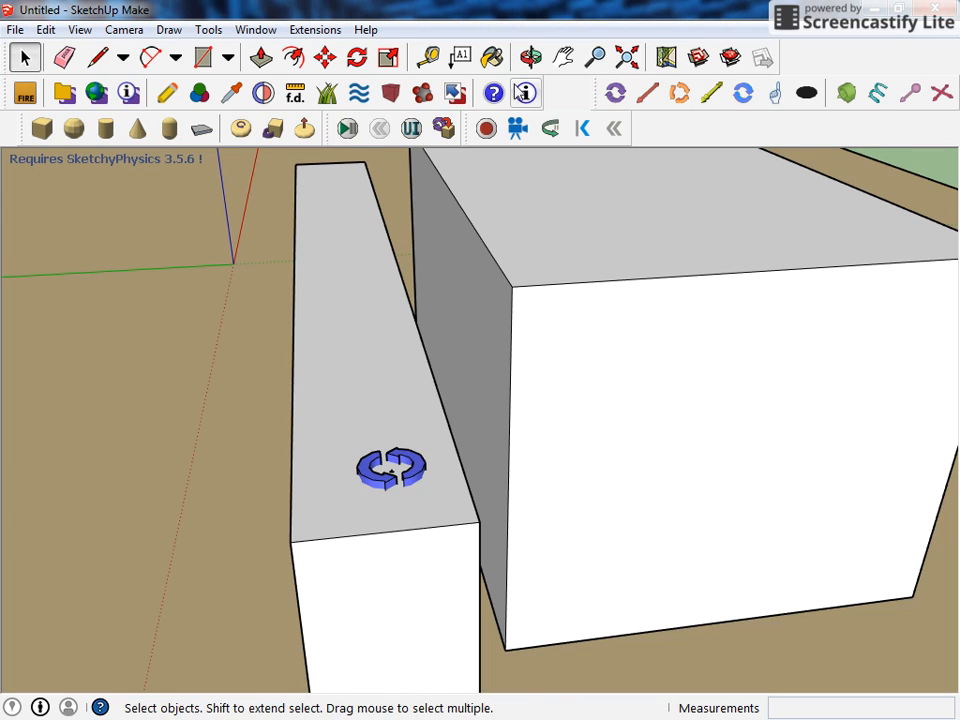
Connect the motor joint to the thin box and test it by running and resetting the physics simulation.
left_click(443, 128)
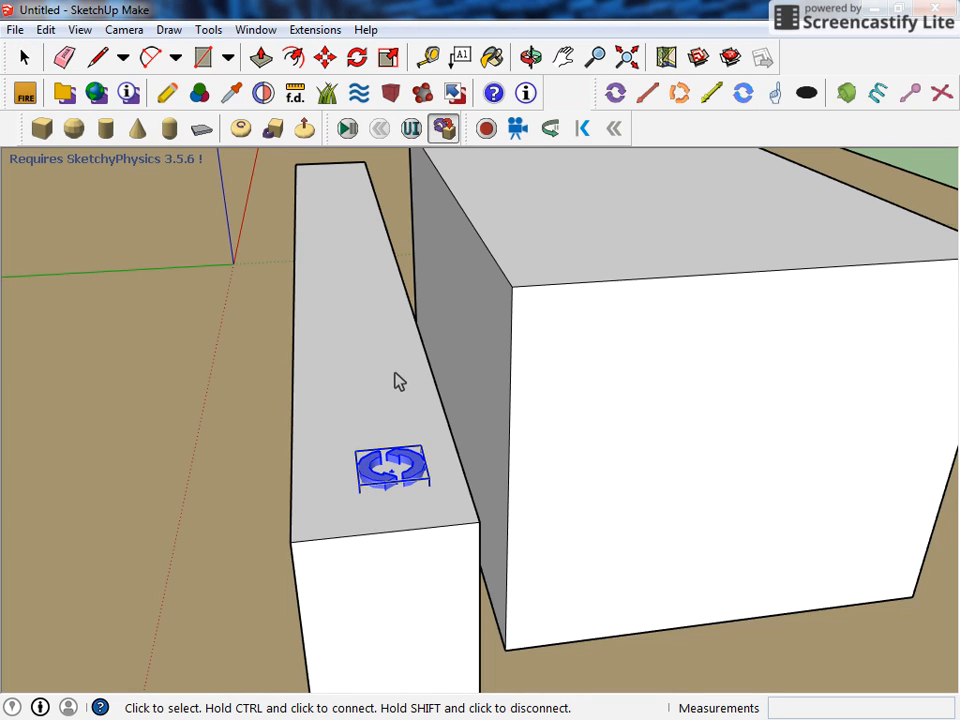
left_click(329, 441)
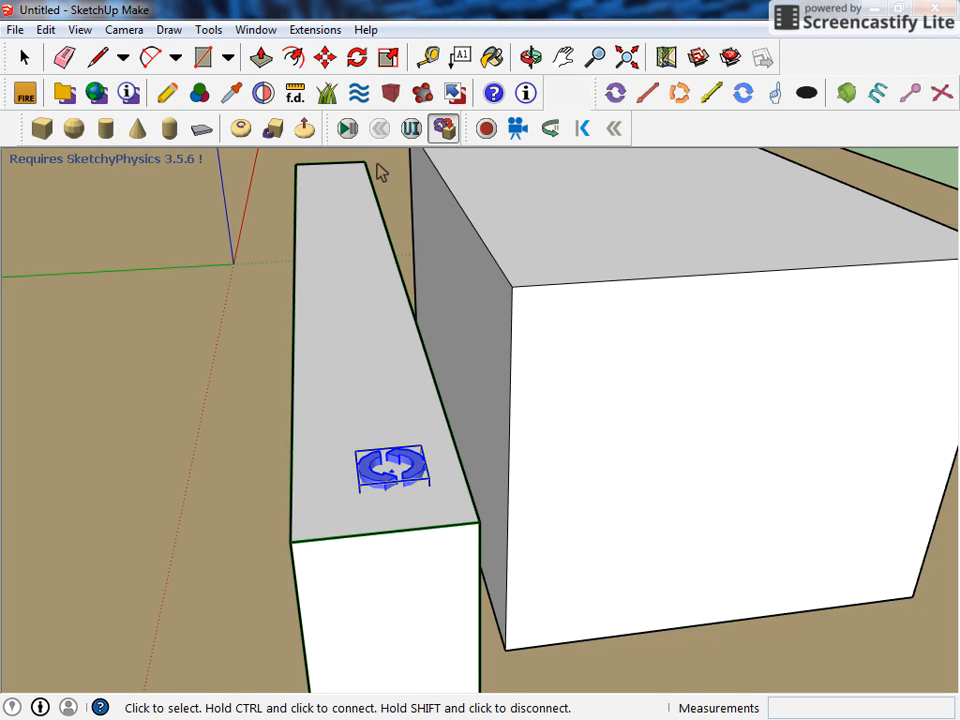
left_click(347, 128)
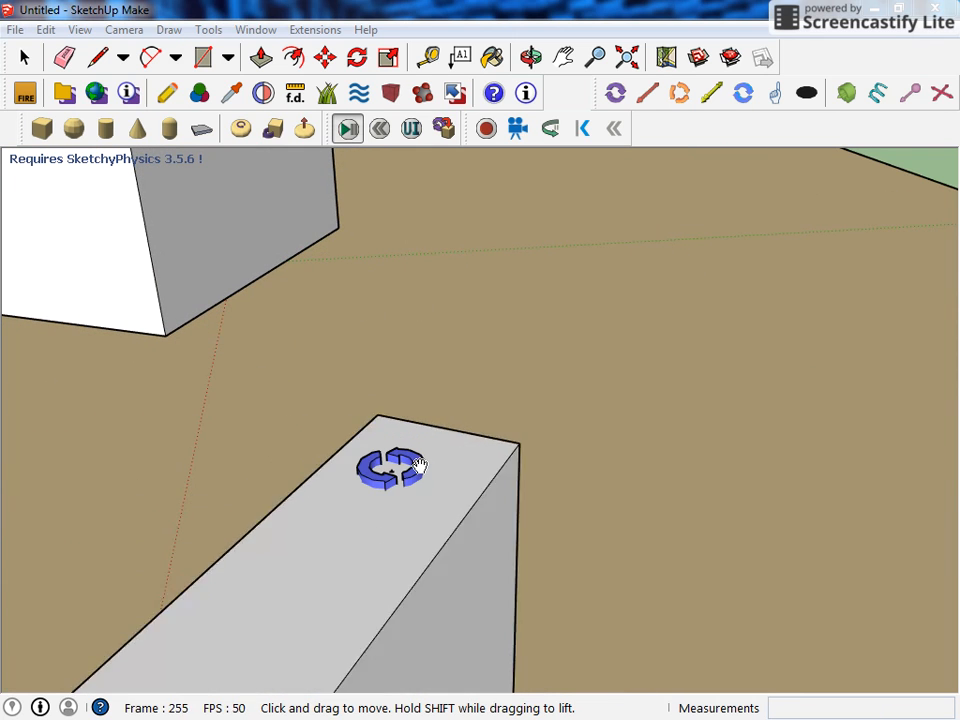
middle_click_drag(319, 542, 294, 626)
scroll(361, 541, "down", 5)
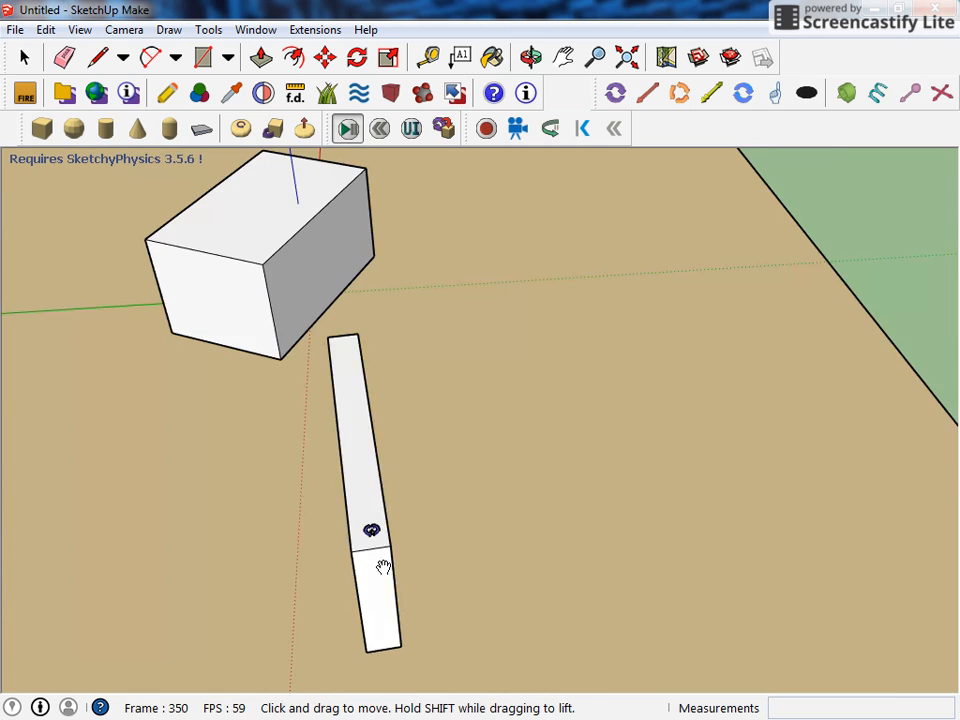
scroll(383, 540, "down", 5)
left_click(380, 128)
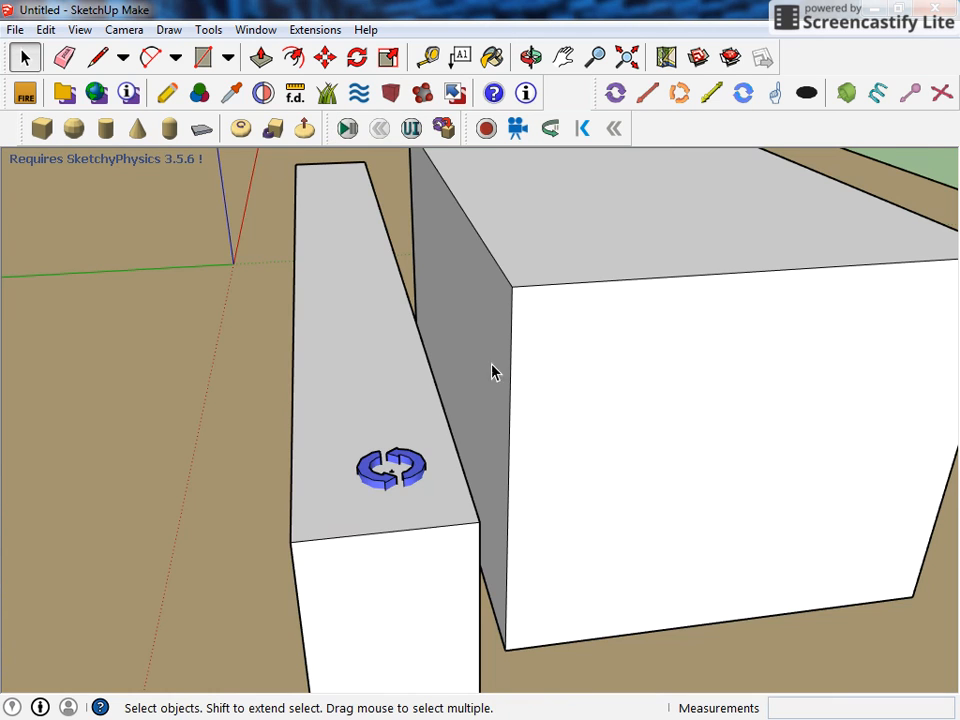
Set the motor joint's maxAccel to -1 in the SketchyPhysics Inspector and close the inspector.
middle_click_drag(473, 349, 435, 311)
scroll(438, 240, "down", 3)
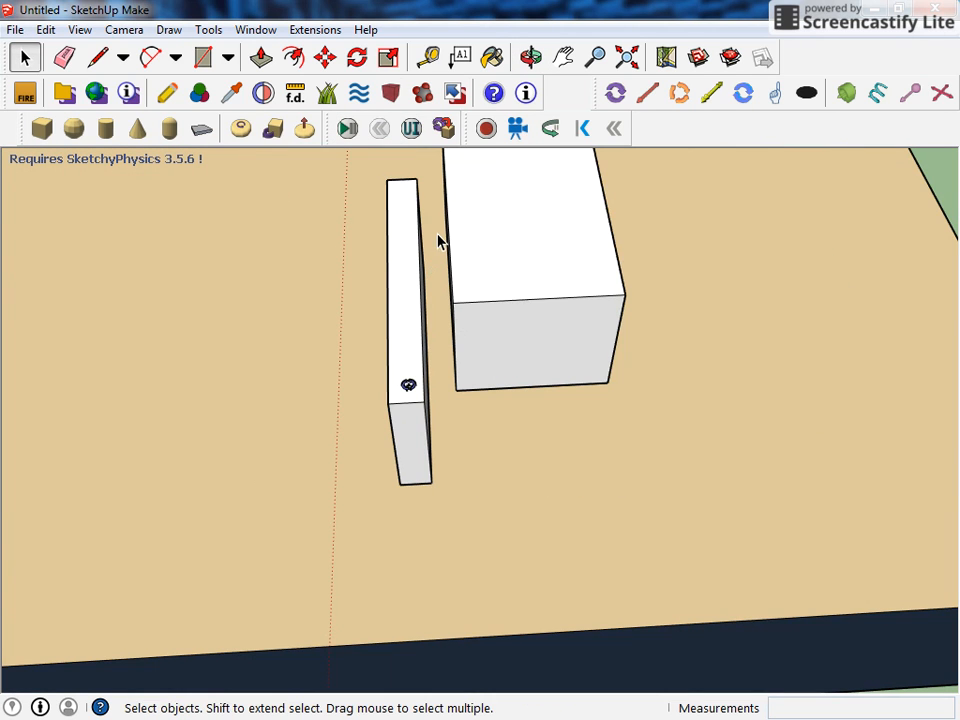
middle_click_drag(438, 234, 400, 282)
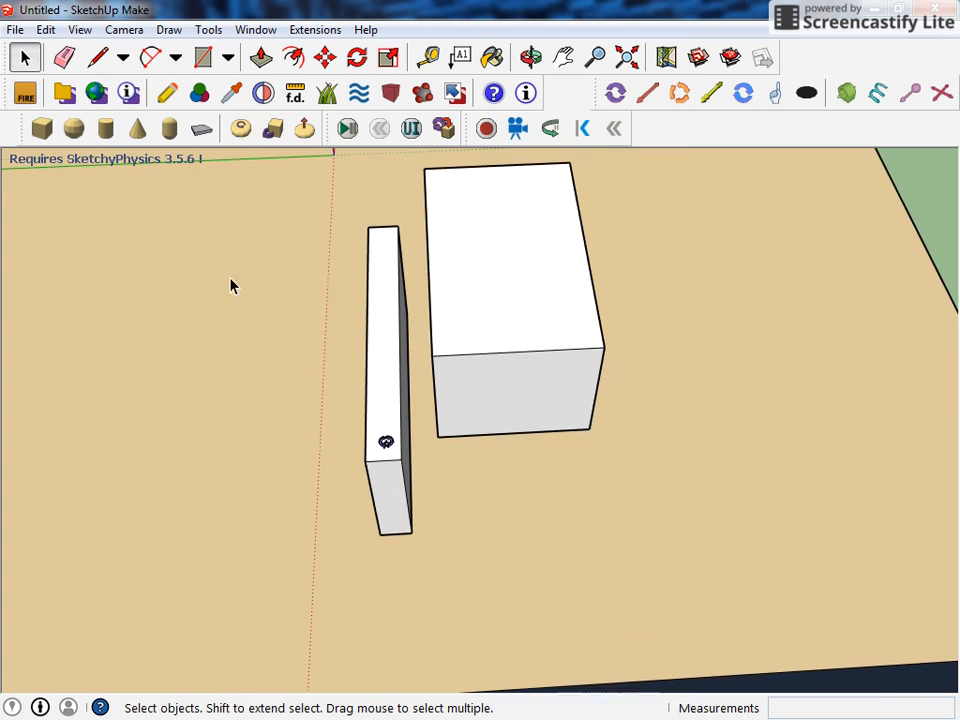
scroll(424, 450, "up", 4)
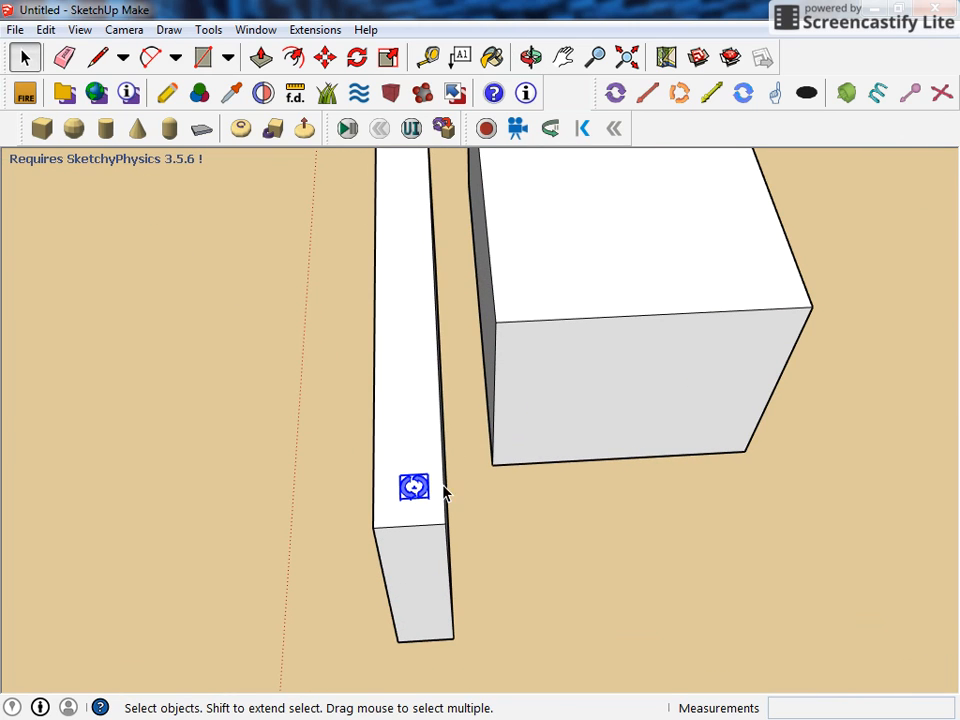
left_click(411, 130)
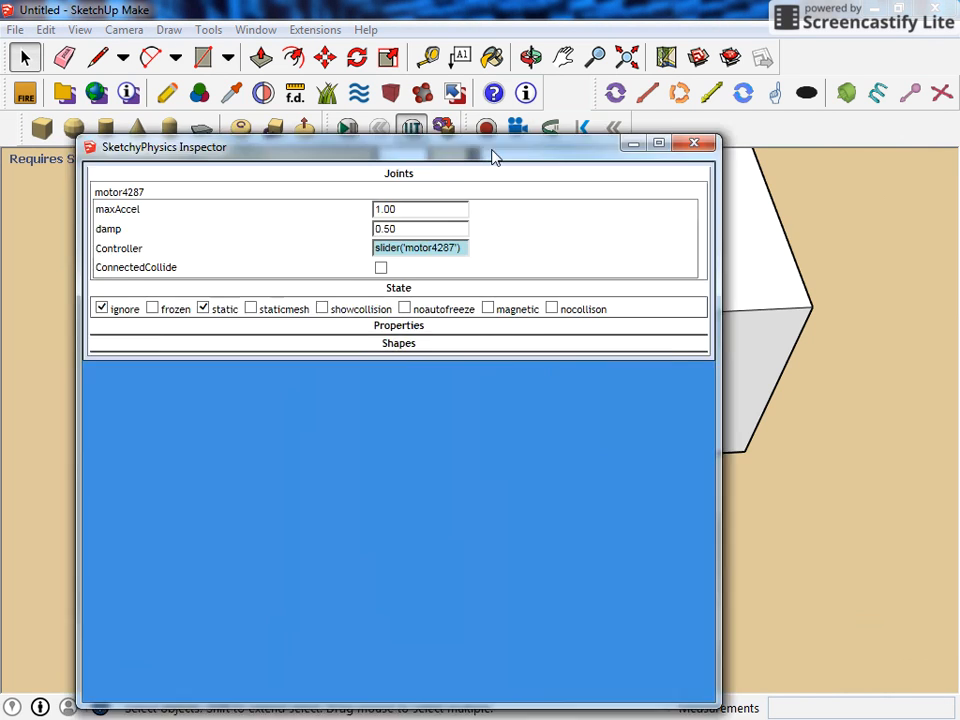
mouse_move(493, 154)
left_mouse_down()
mouse_move(598, 88)
mouse_move(577, 95)
left_mouse_up()
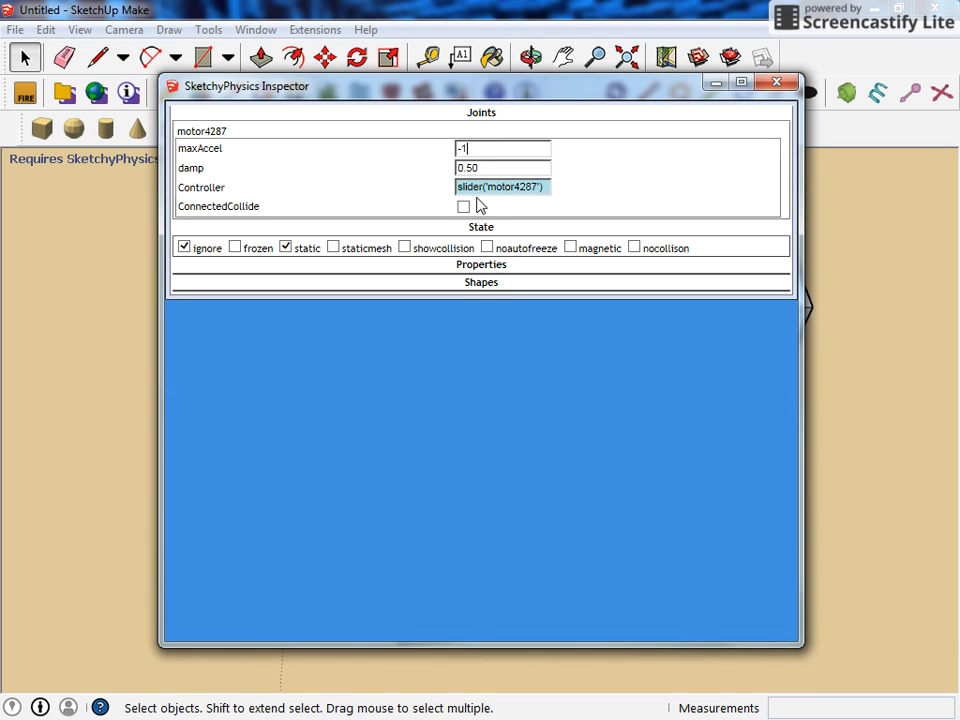
left_click(776, 82)
Run the physics simulation with the motor's negative acceleration so the thin box swings against the large box, and reset it.
scroll(470, 390, "down", 3)
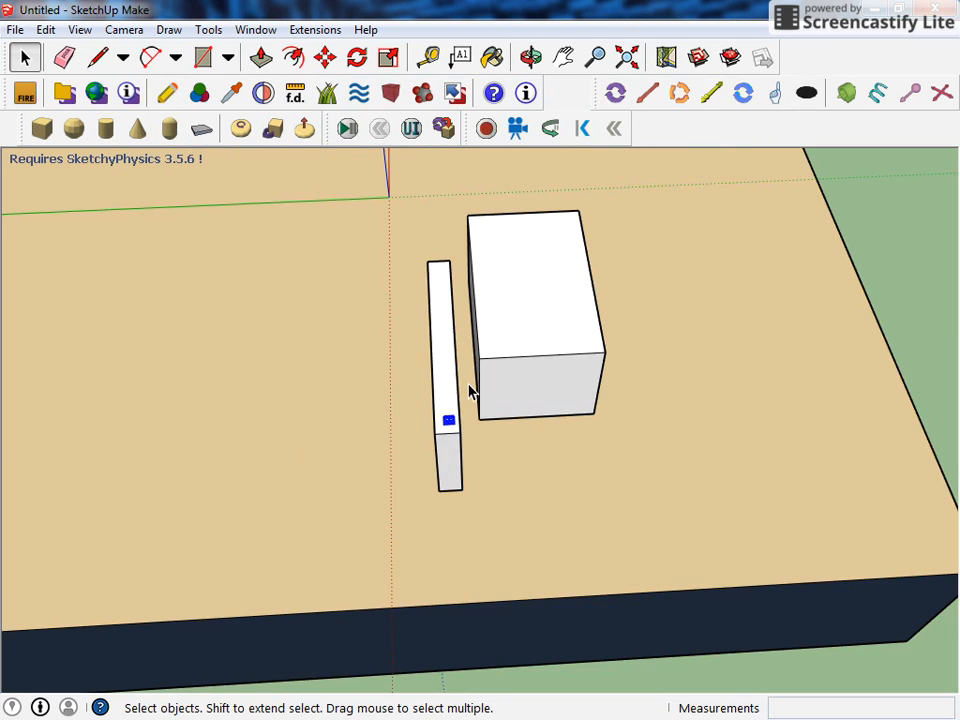
left_click(348, 132)
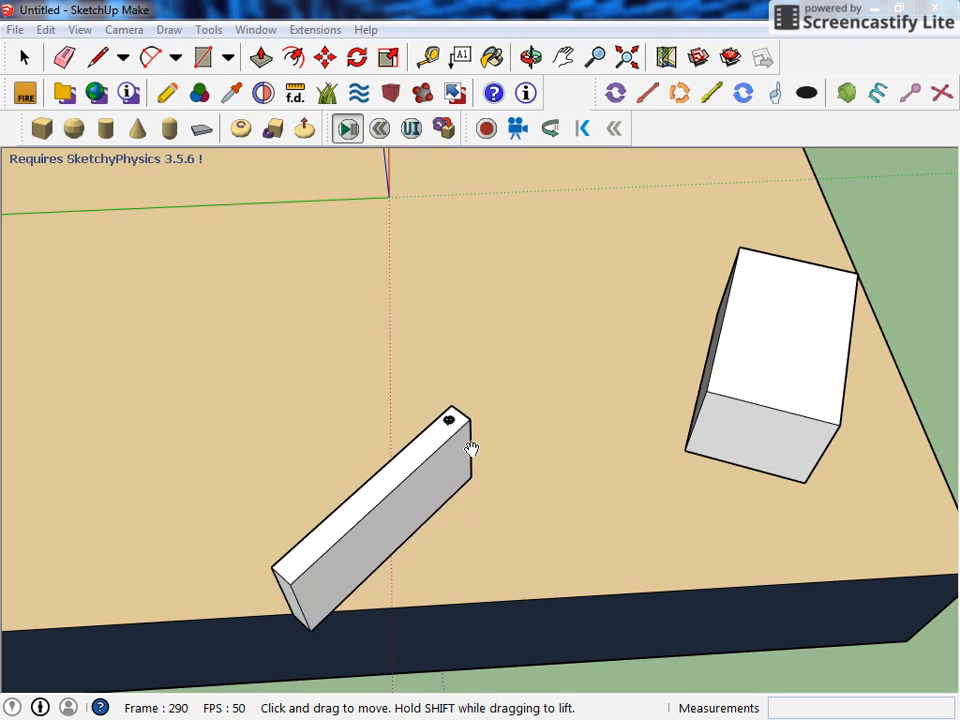
left_click(381, 129)
Create a small box on the floor slab beside the large box, on the side away from the thin box.
middle_click_drag(577, 437, 360, 300)
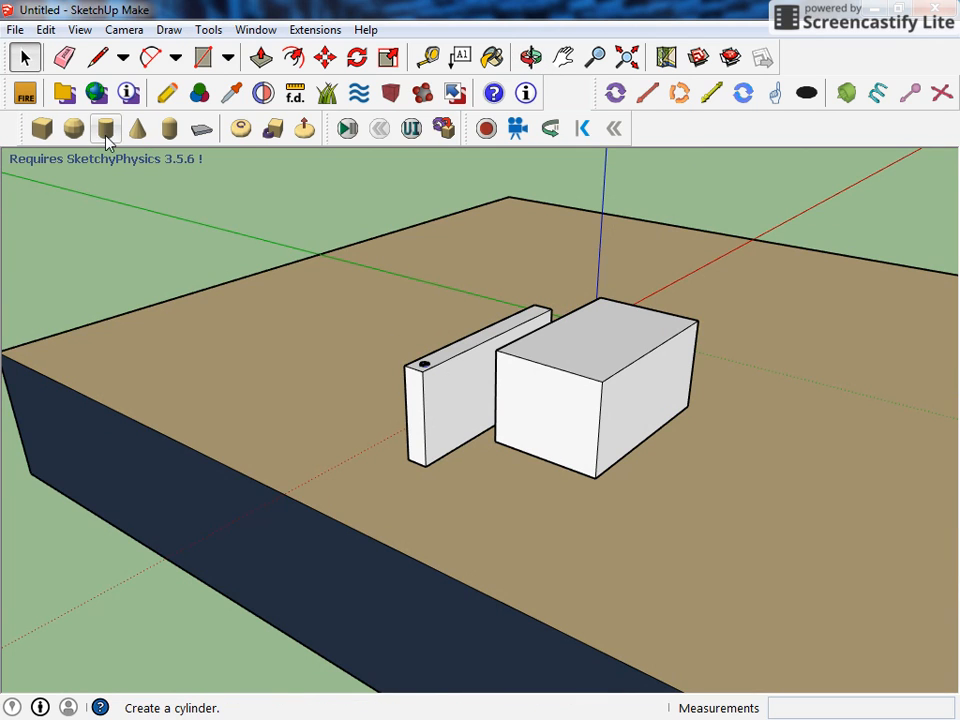
left_click(39, 132)
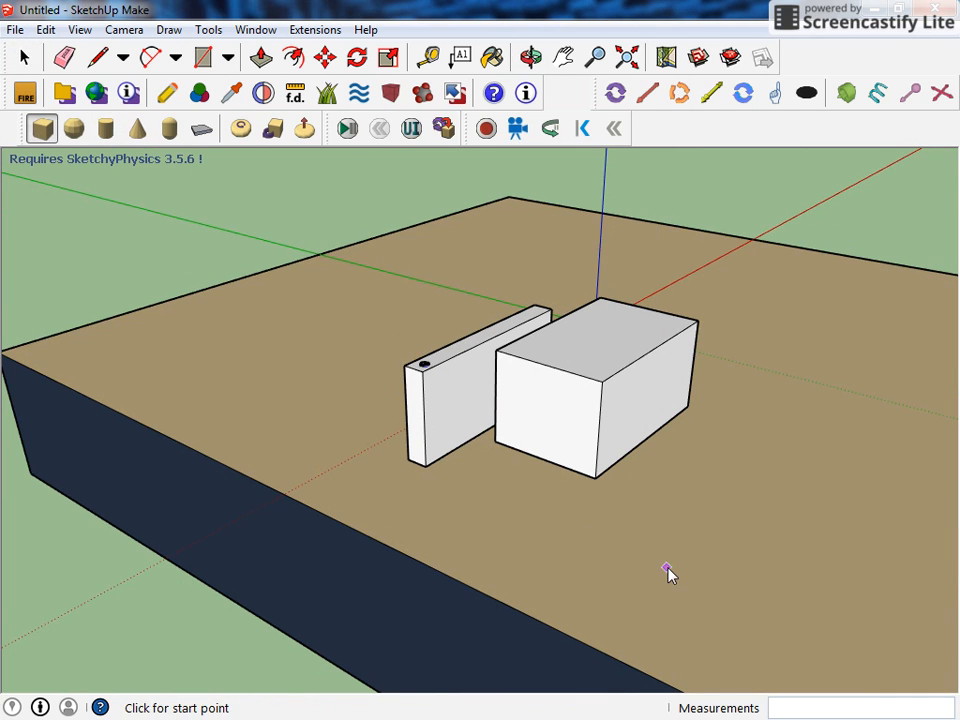
middle_click_drag(668, 571, 584, 451)
middle_click_drag(554, 383, 538, 519)
scroll(548, 420, "up", 3)
left_click(565, 370)
left_click(504, 424)
left_click(557, 411)
left_click(568, 372)
Copy the small box and paste five copies to form a pyramid with rows of three, two and one.
middle_click_drag(677, 471, 435, 418)
left_click(24, 57)
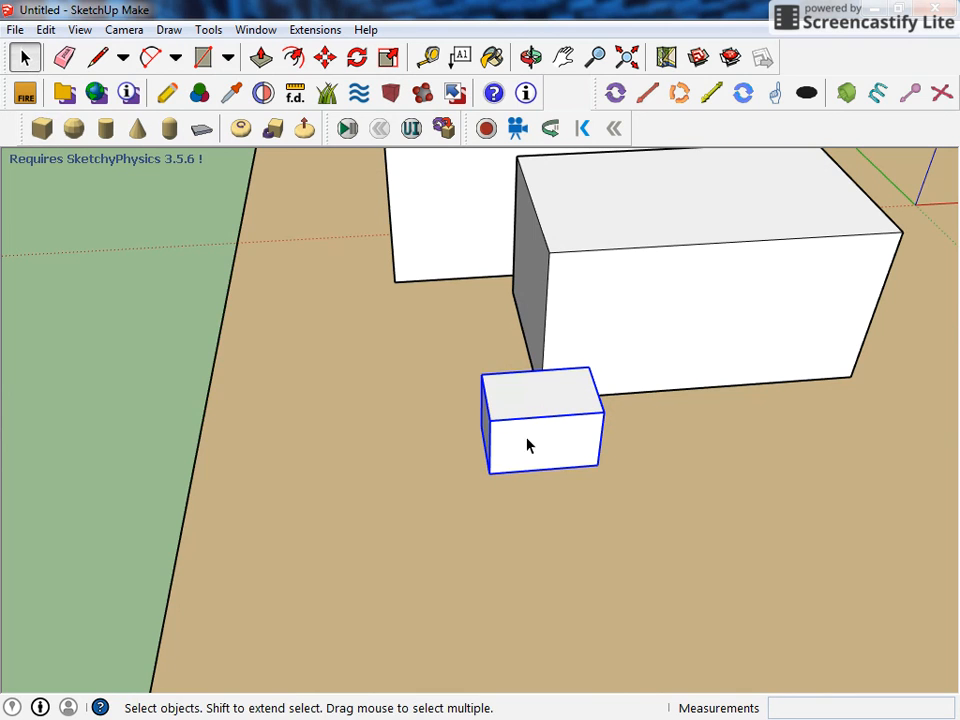
key("ctrl+c")
key("ctrl+v")
left_click(619, 456)
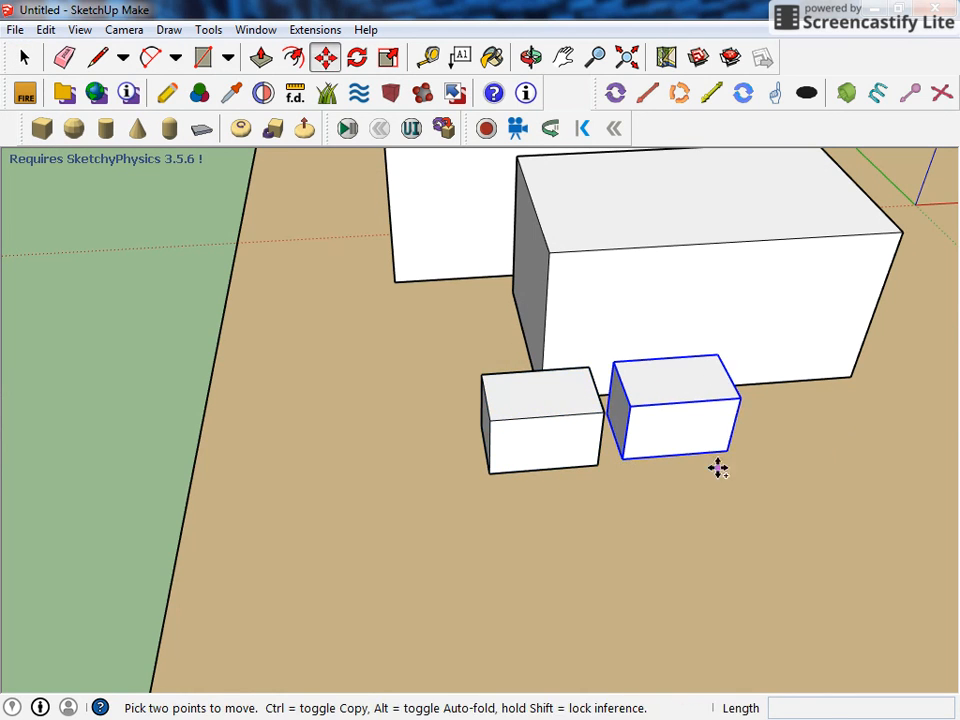
key("ctrl+v")
left_click(559, 407)
key("ctrl+v")
left_click(754, 453)
key("ctrl+v")
left_click(712, 393)
key("ctrl+v")
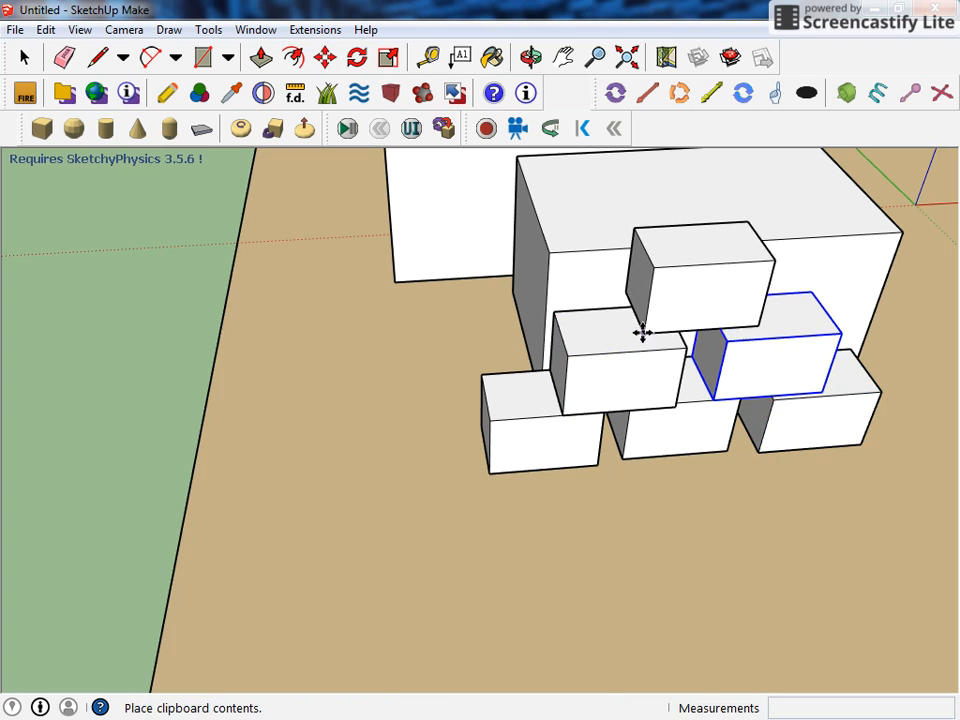
left_click(645, 345)
Paste six more small boxes in front of the first pyramid to form a second three-two-one pyramid.
key("ctrl+v")
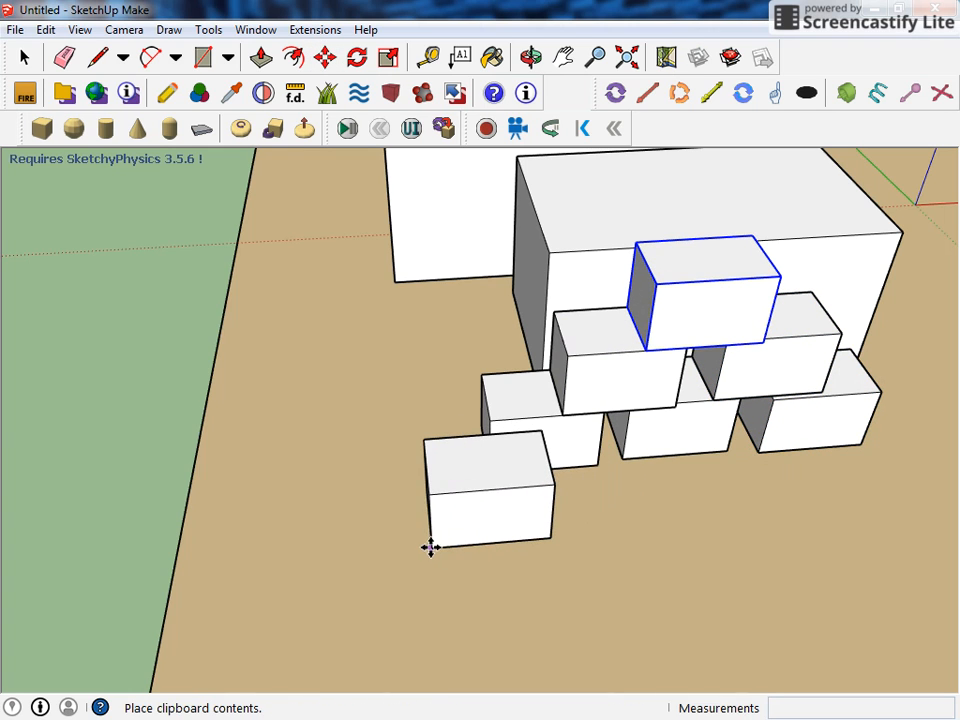
left_click(431, 548)
key("ctrl+v")
left_click(585, 537)
key("ctrl+v")
left_click(741, 527)
key("ctrl+v")
left_click(678, 473)
key("ctrl+v")
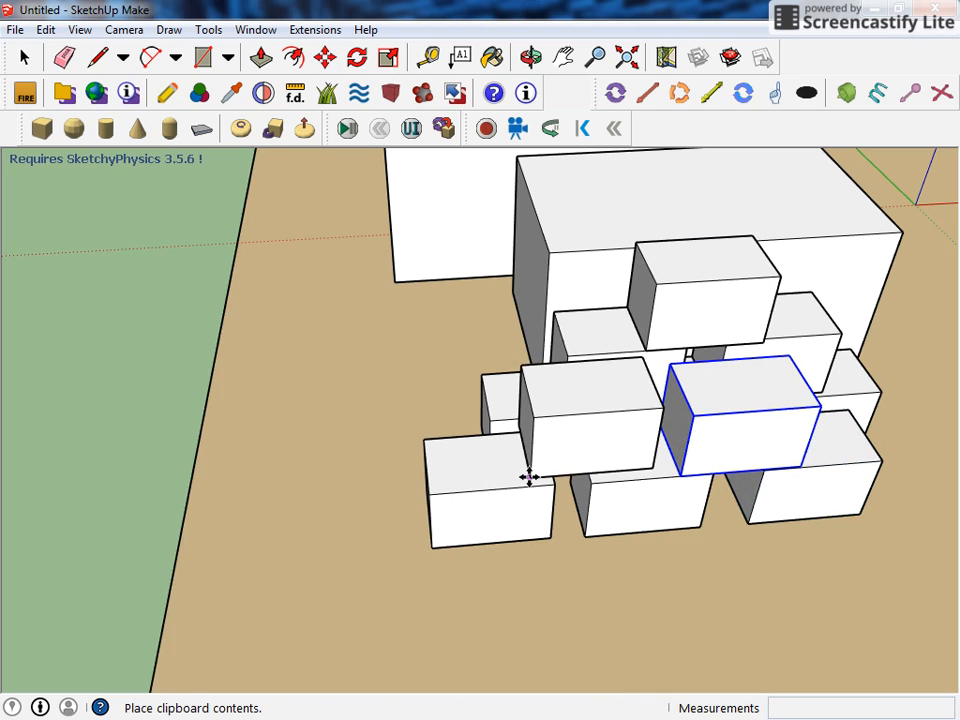
left_click(519, 487)
key("ctrl+v")
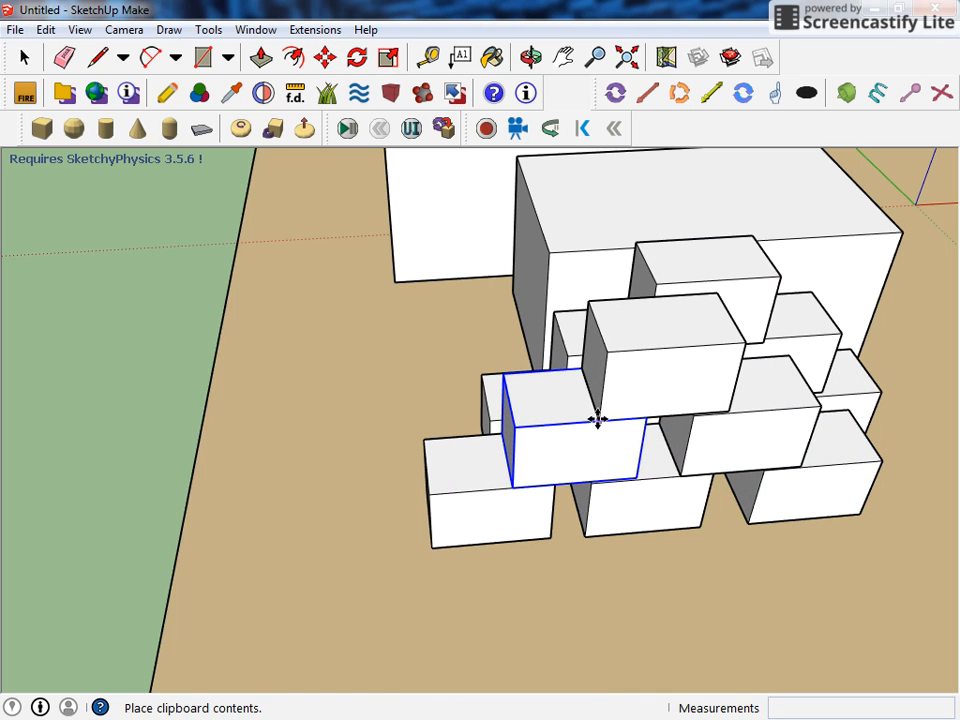
left_click(598, 419)
Paste four small boxes on the floor in front of the second pyramid as a new bottom row.
middle_click_drag(592, 630, 632, 568)
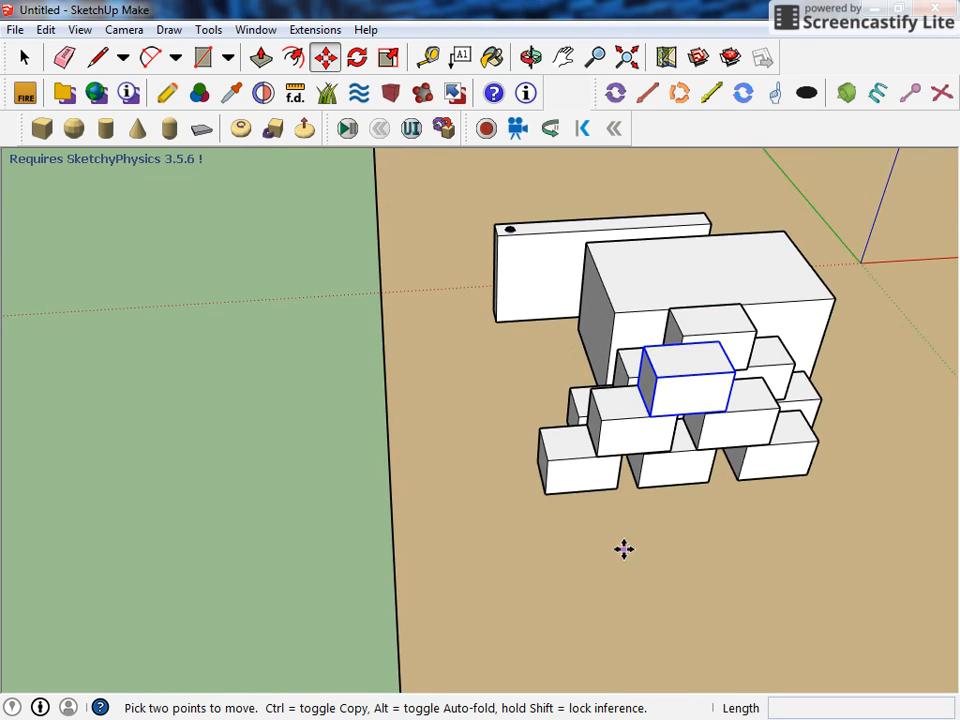
key("ctrl+v")
left_click(518, 560)
key("ctrl+v")
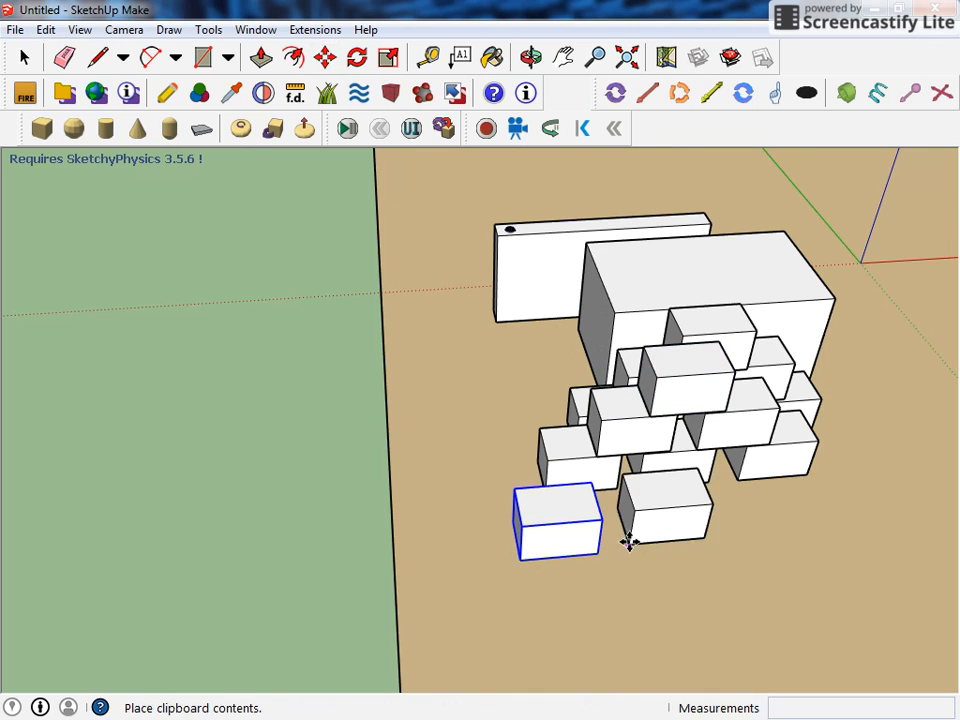
left_click(624, 553)
key("ctrl+v")
left_click(739, 542)
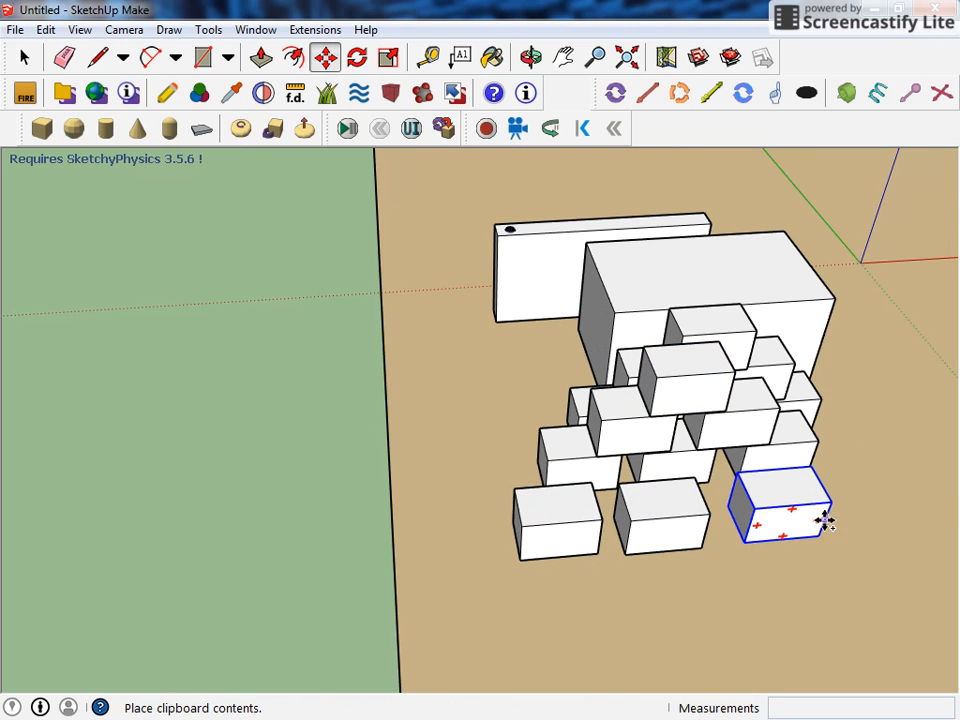
key("ctrl+v")
left_click(852, 527)
Stack pasted small boxes on the four-box row in rows of three, two and one to complete the third pyramid.
key("ctrl+v")
left_click(806, 497)
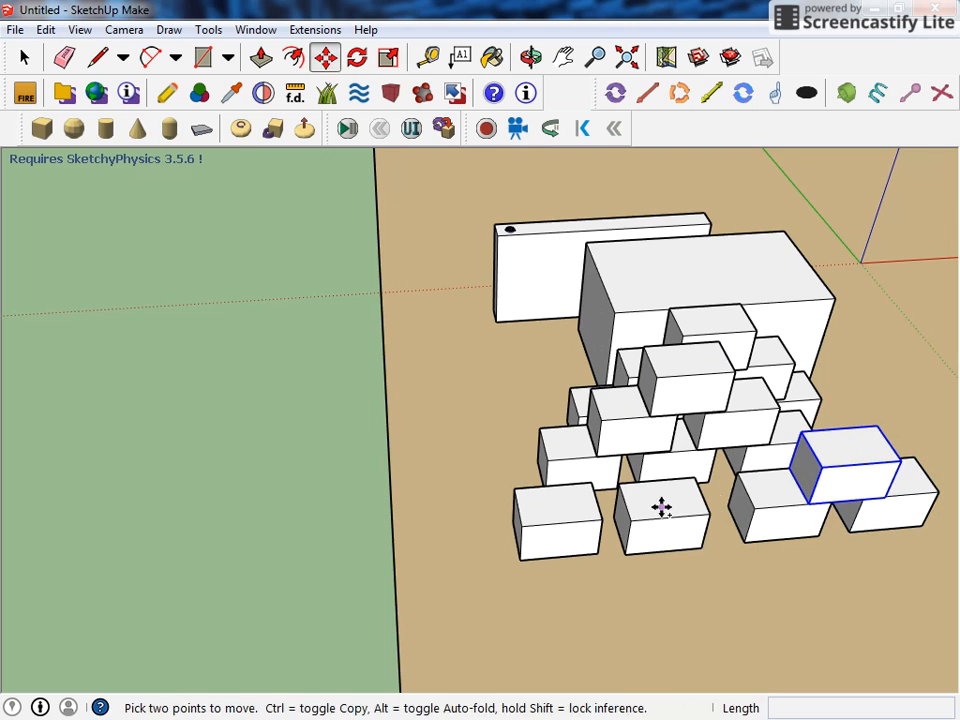
key("ctrl+v")
left_click(664, 513)
key("ctrl+v")
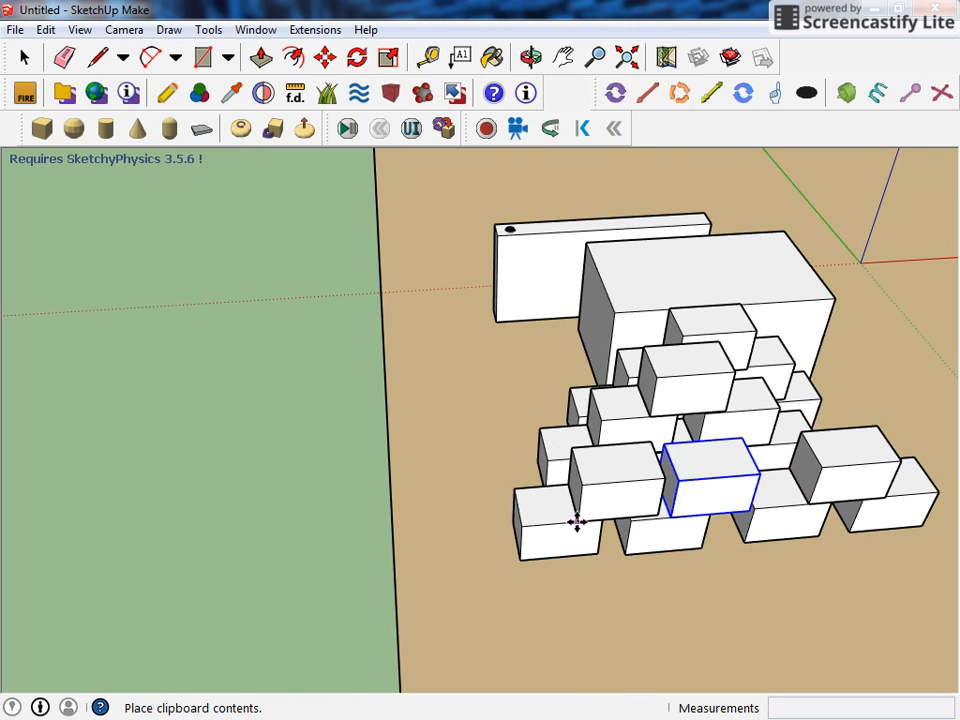
left_click(578, 524)
key("ctrl+v")
left_click(729, 476)
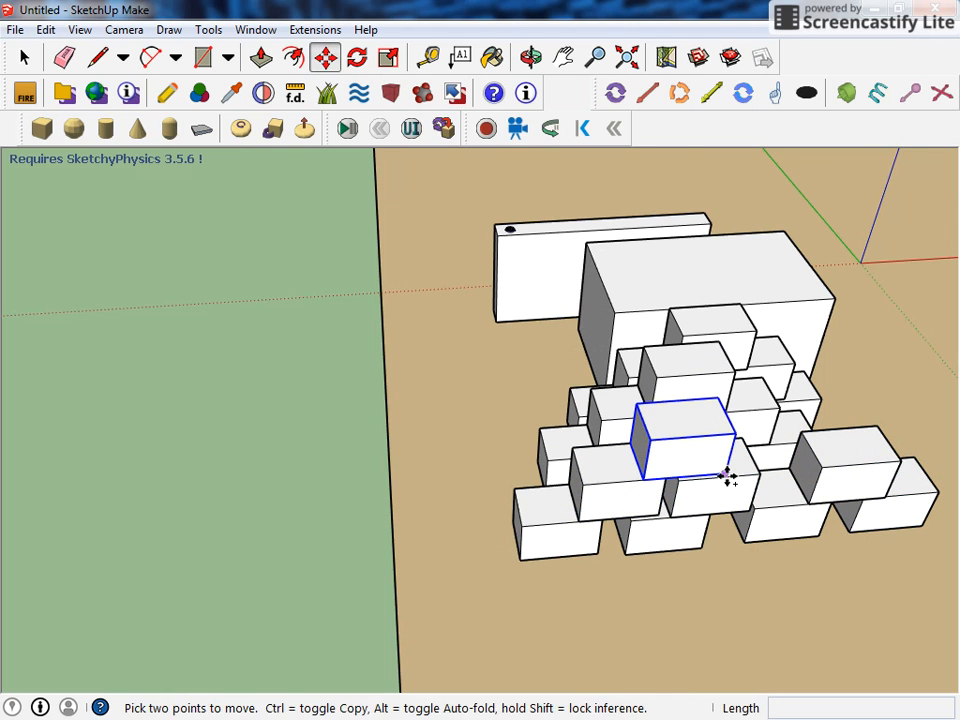
key("ctrl+v")
left_click(748, 474)
key("ctrl+v")
left_click(711, 435)
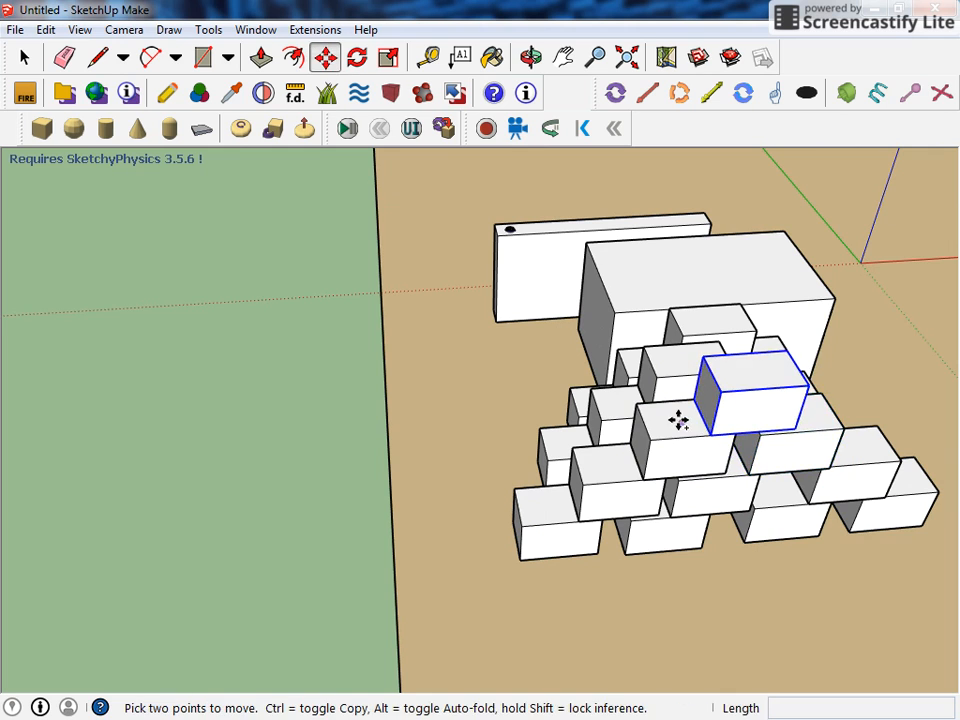
Paste four more small boxes, one on top of the large box and the others on the tops of the pyramids.
middle_click_drag(555, 472, 706, 457)
middle_click_drag(575, 414, 617, 542)
key("ctrl+v")
left_click(635, 512)
key("ctrl+v")
left_click(575, 445)
key("ctrl+v")
left_click(514, 422)
key("ctrl+v")
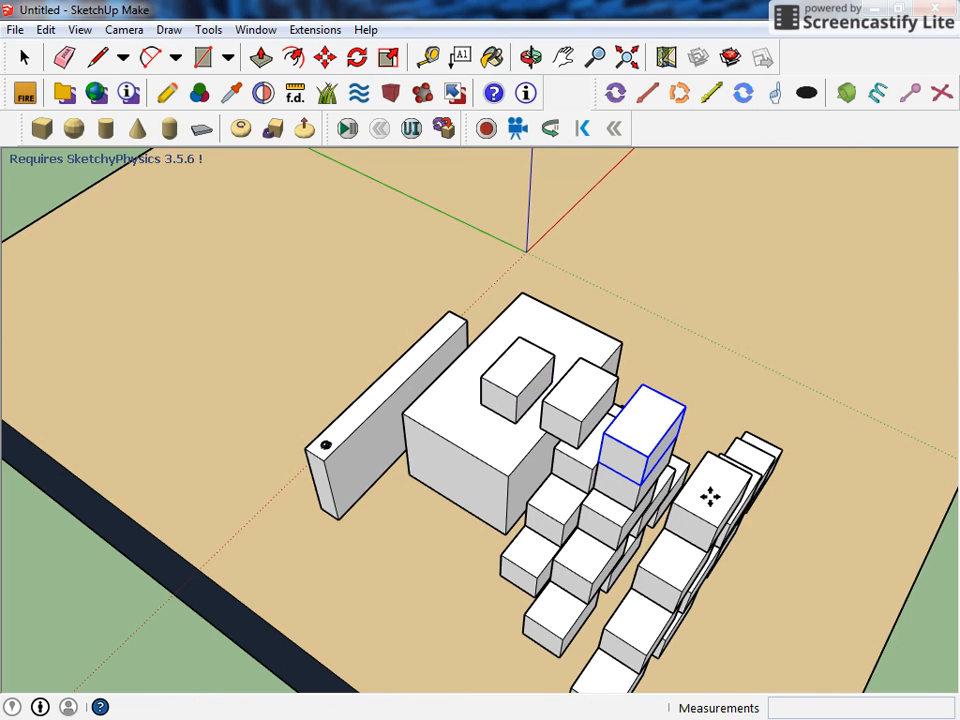
left_click(710, 517)
Run the physics simulation and watch the motorized thin box push the large box into the small-box pyramids.
middle_click_drag(427, 623, 274, 162)
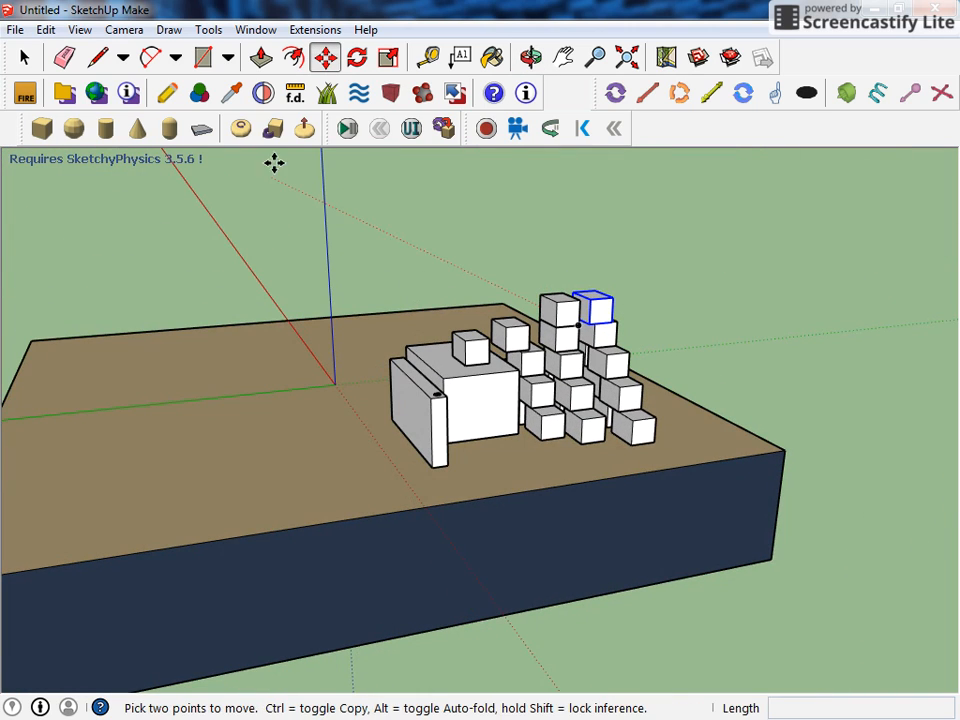
left_click(348, 130)
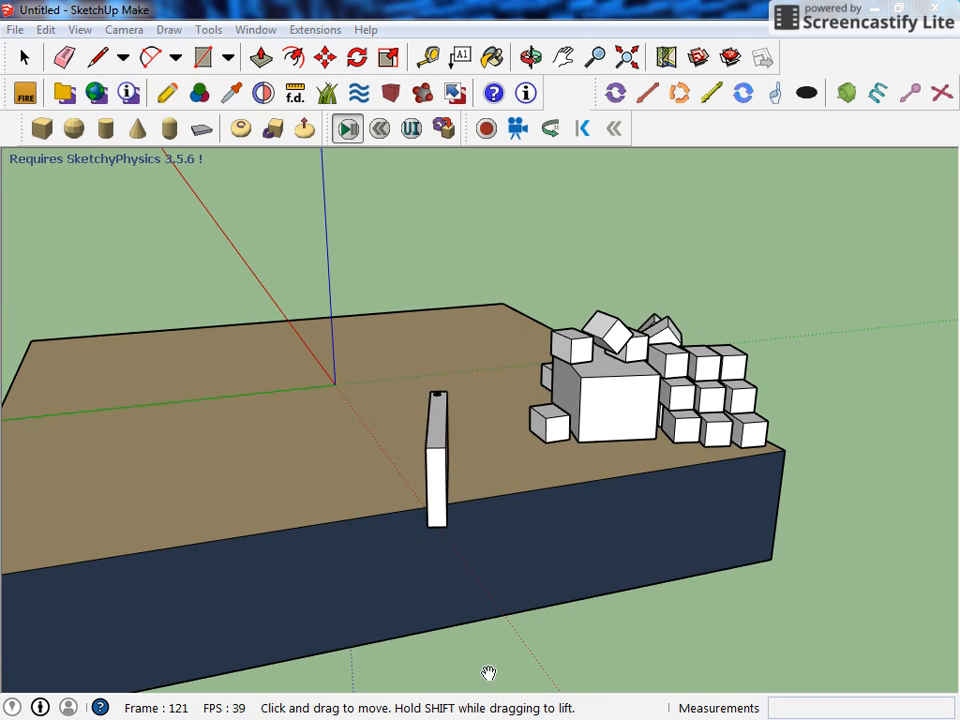
middle_click_drag(720, 549, 518, 625)
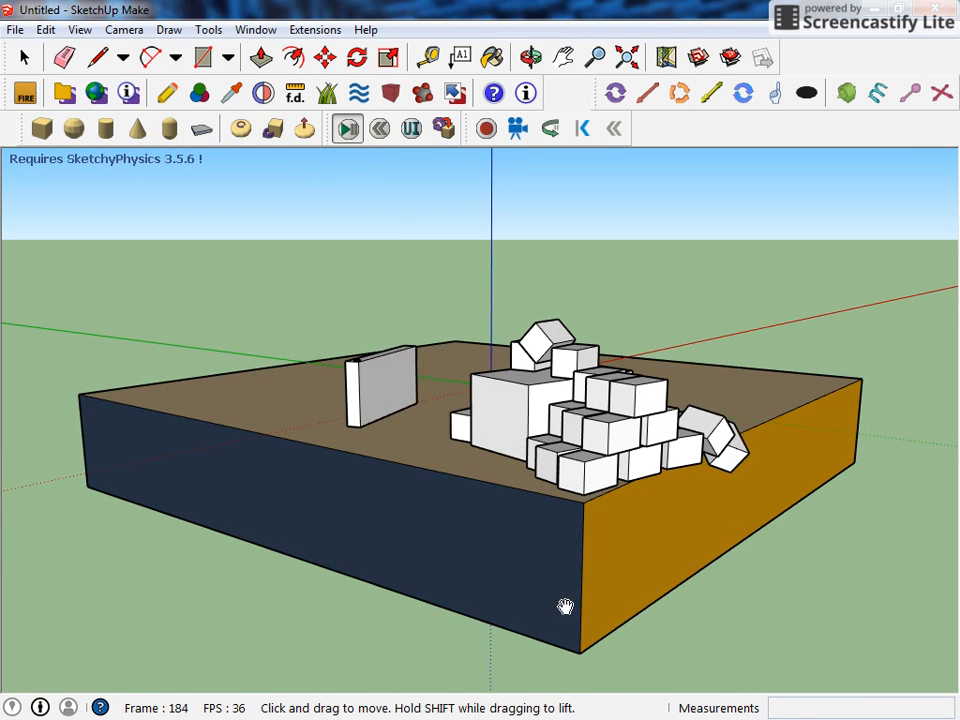